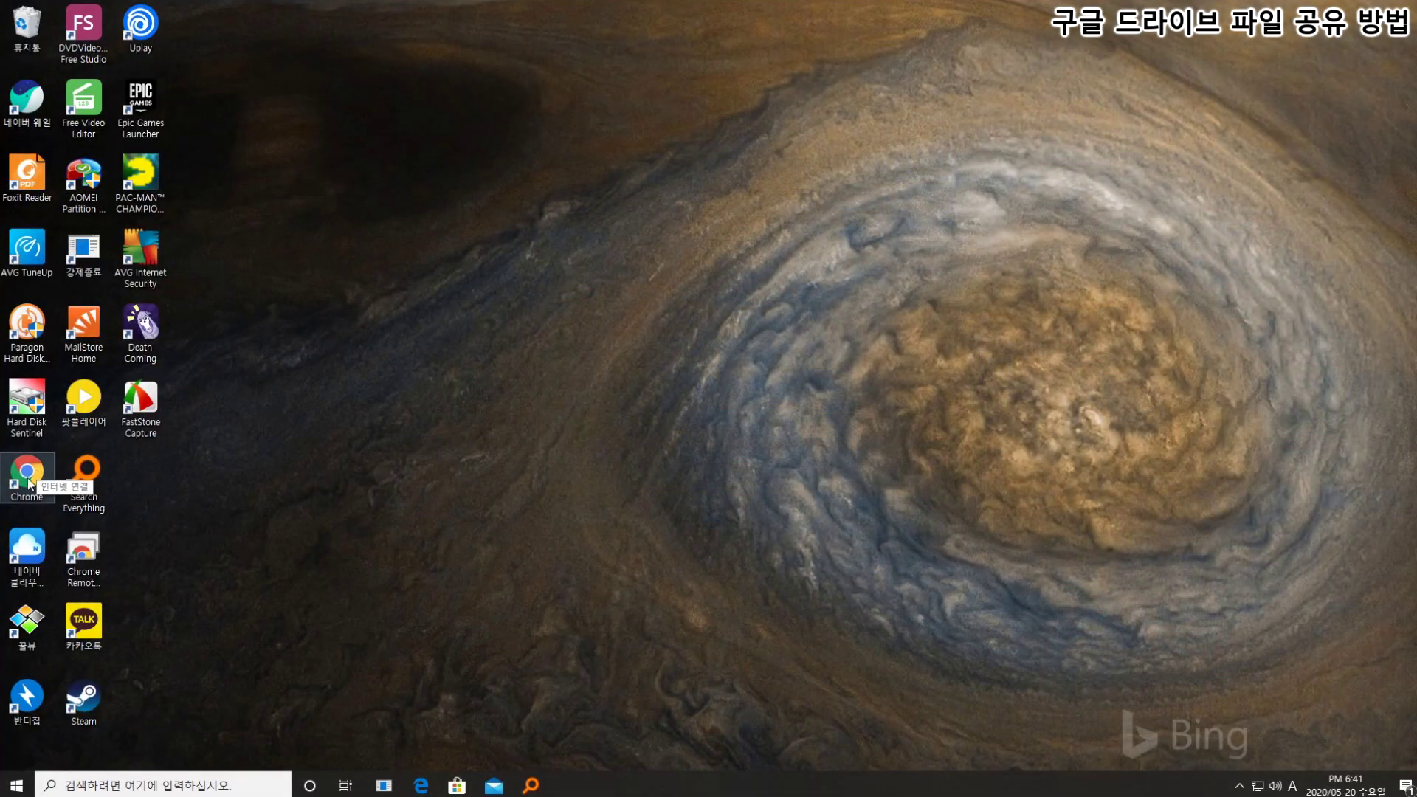
- Launch Chrome and go to drive.google.com
{"action": "double_click", "coordinate": [28, 476]}
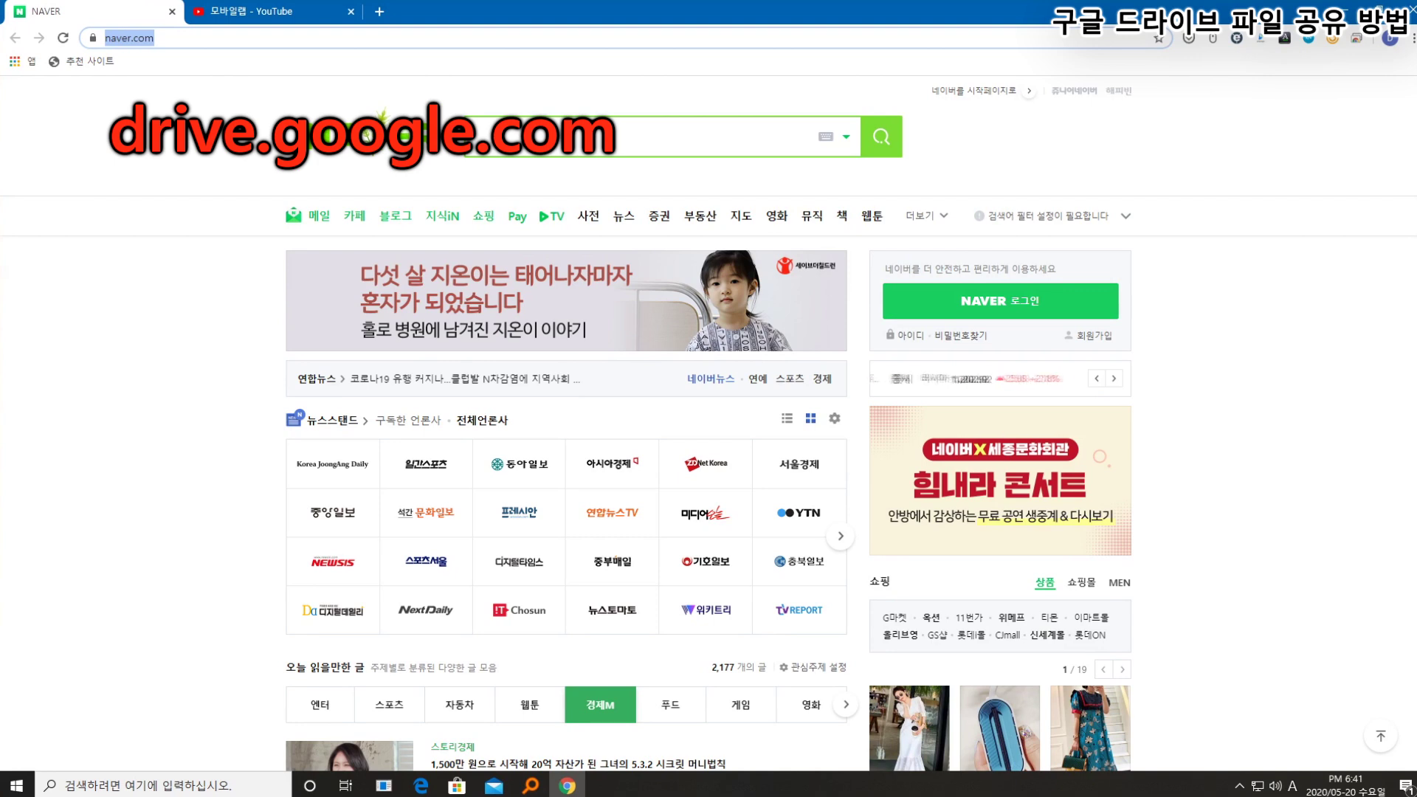
{"action": "type", "text": "drive.google."}
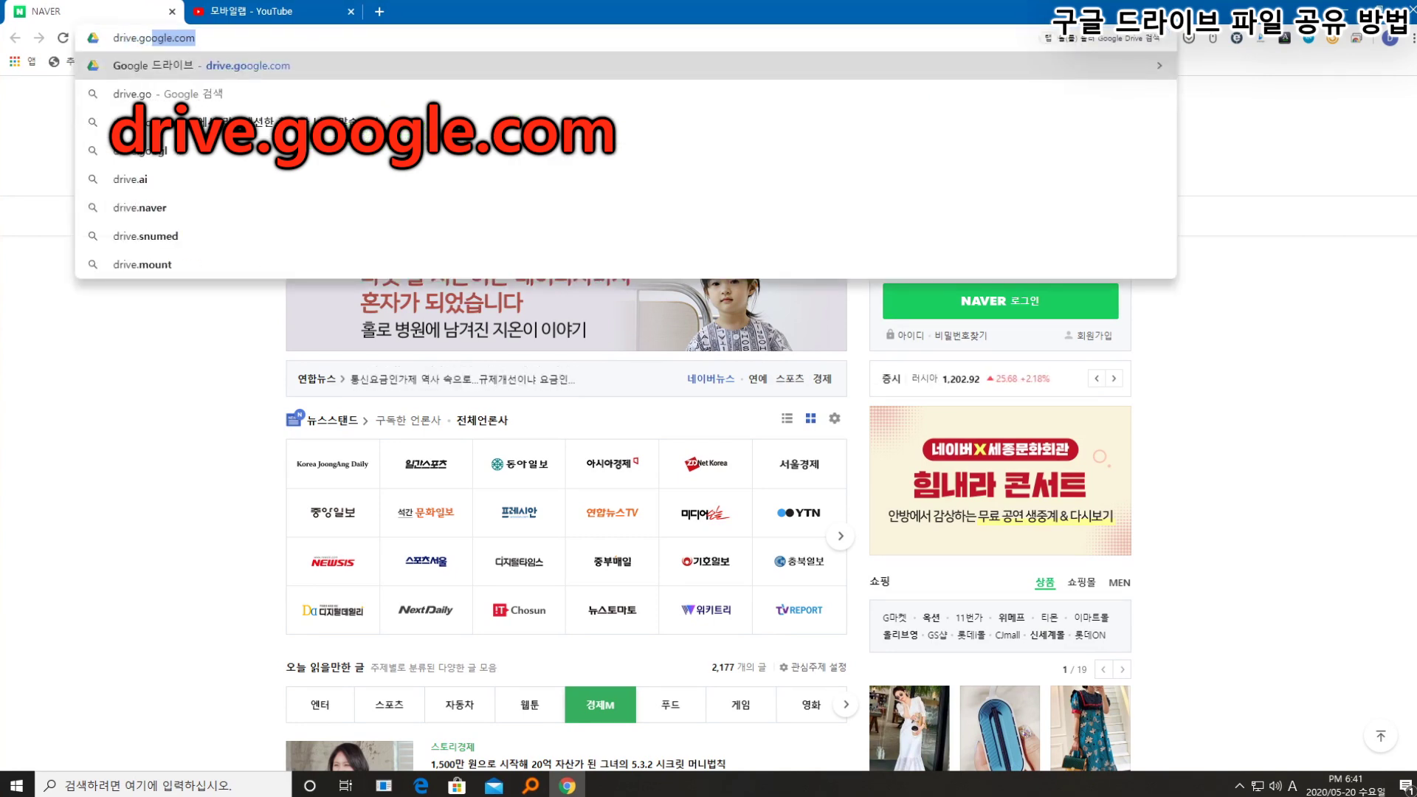
{"action": "key", "text": "Return"}
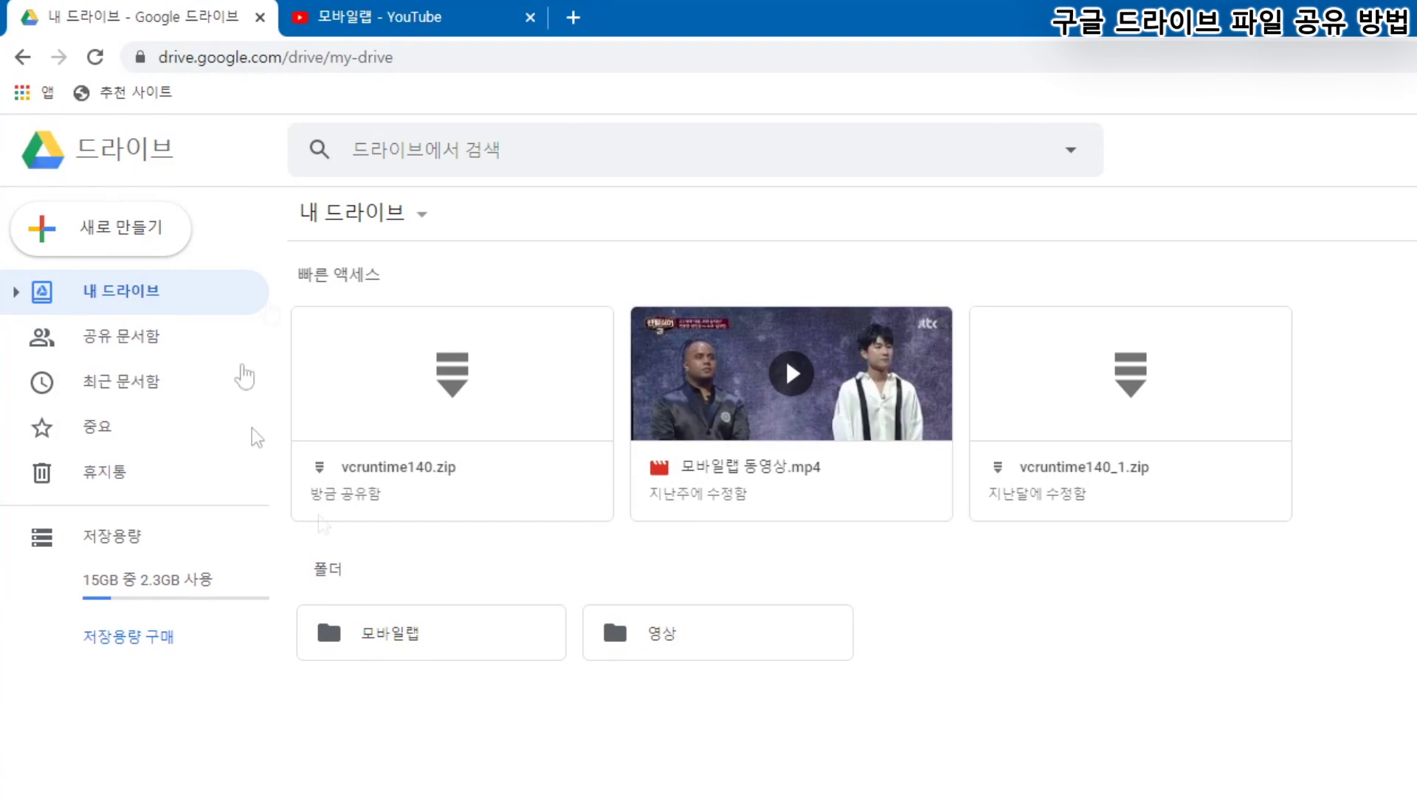
- Look inside the 영상 folder and return to the My Drive overview with no folder selected
{"action": "double_click", "coordinate": [697, 635]}
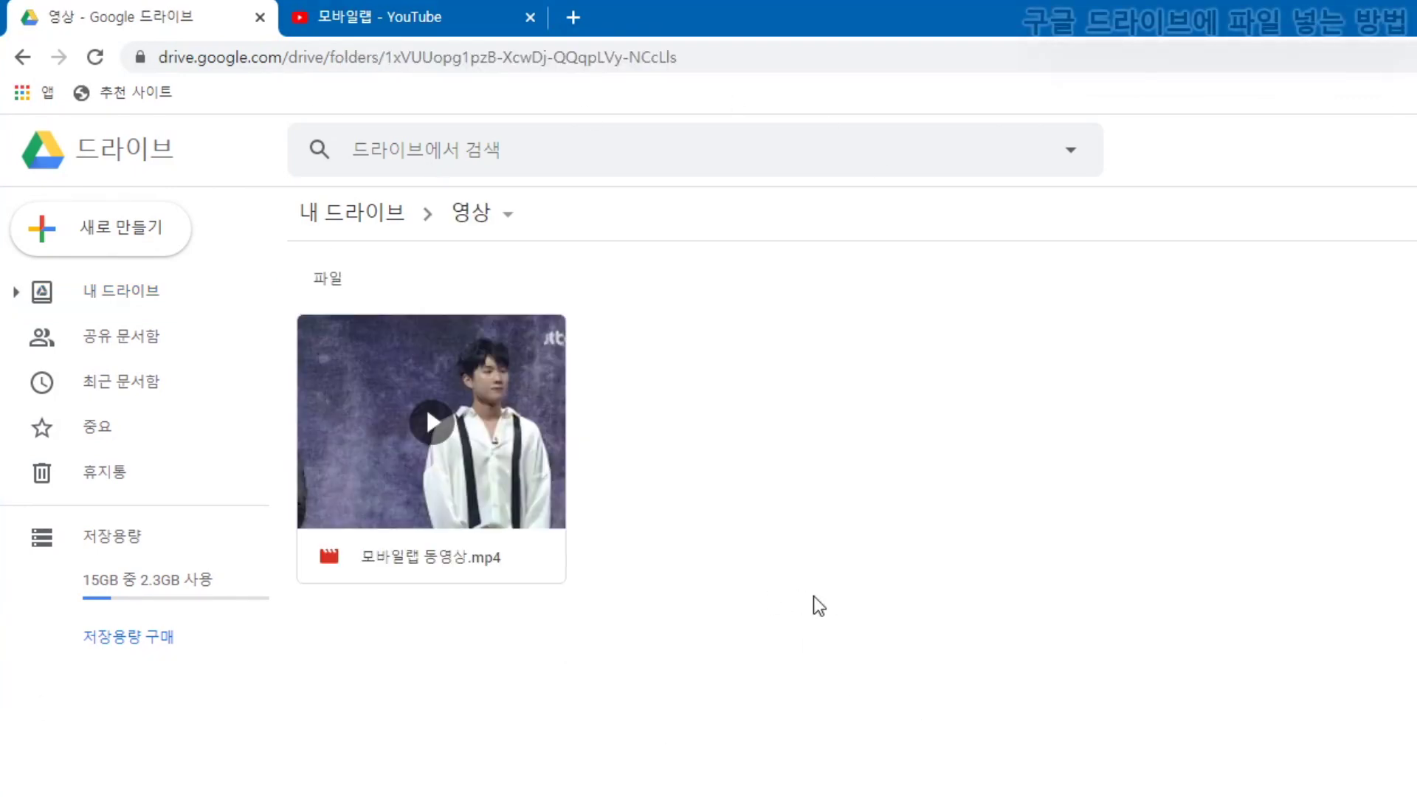
{"action": "left_click", "coordinate": [122, 295]}
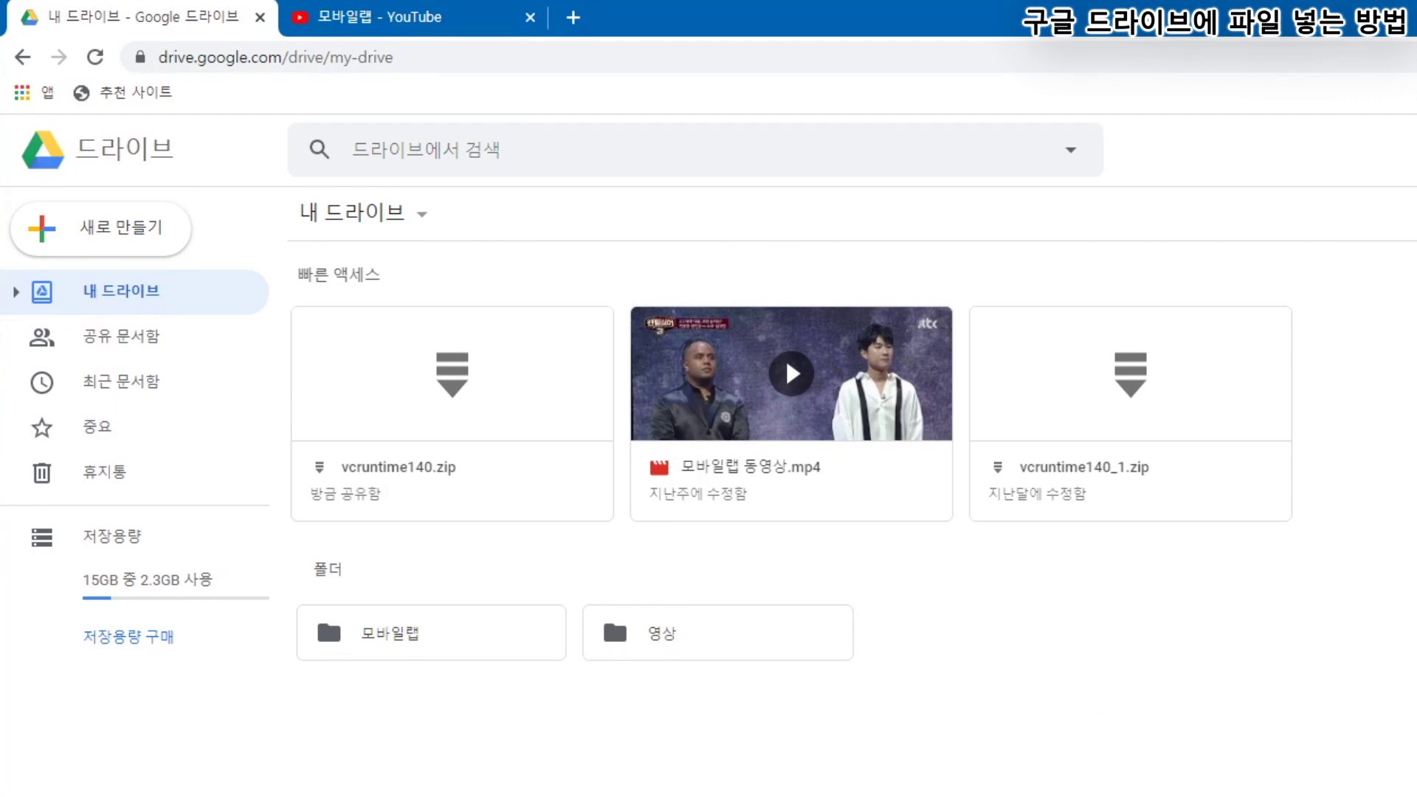
{"action": "left_click", "coordinate": [405, 633]}
{"action": "left_click", "coordinate": [673, 649]}
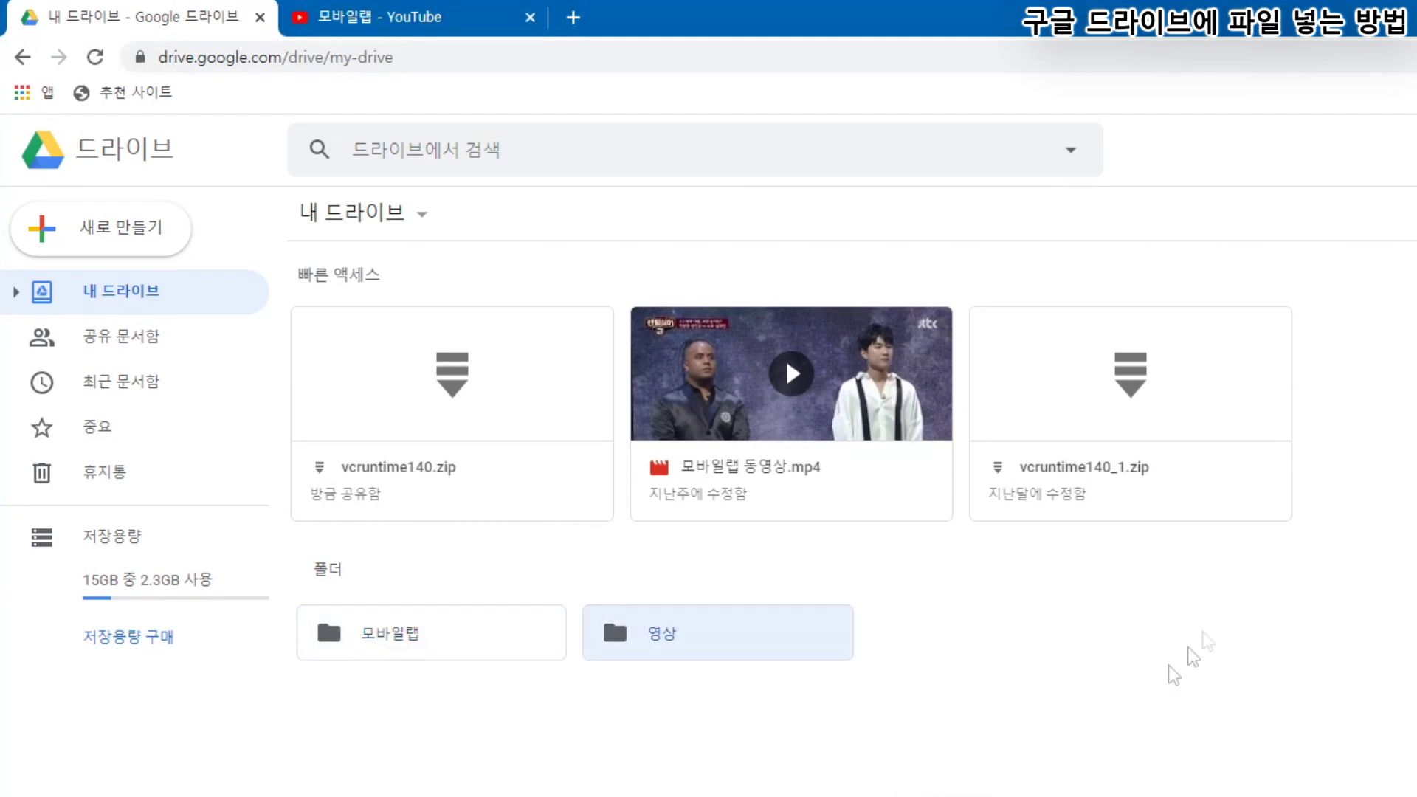
{"action": "left_click", "coordinate": [1242, 659]}
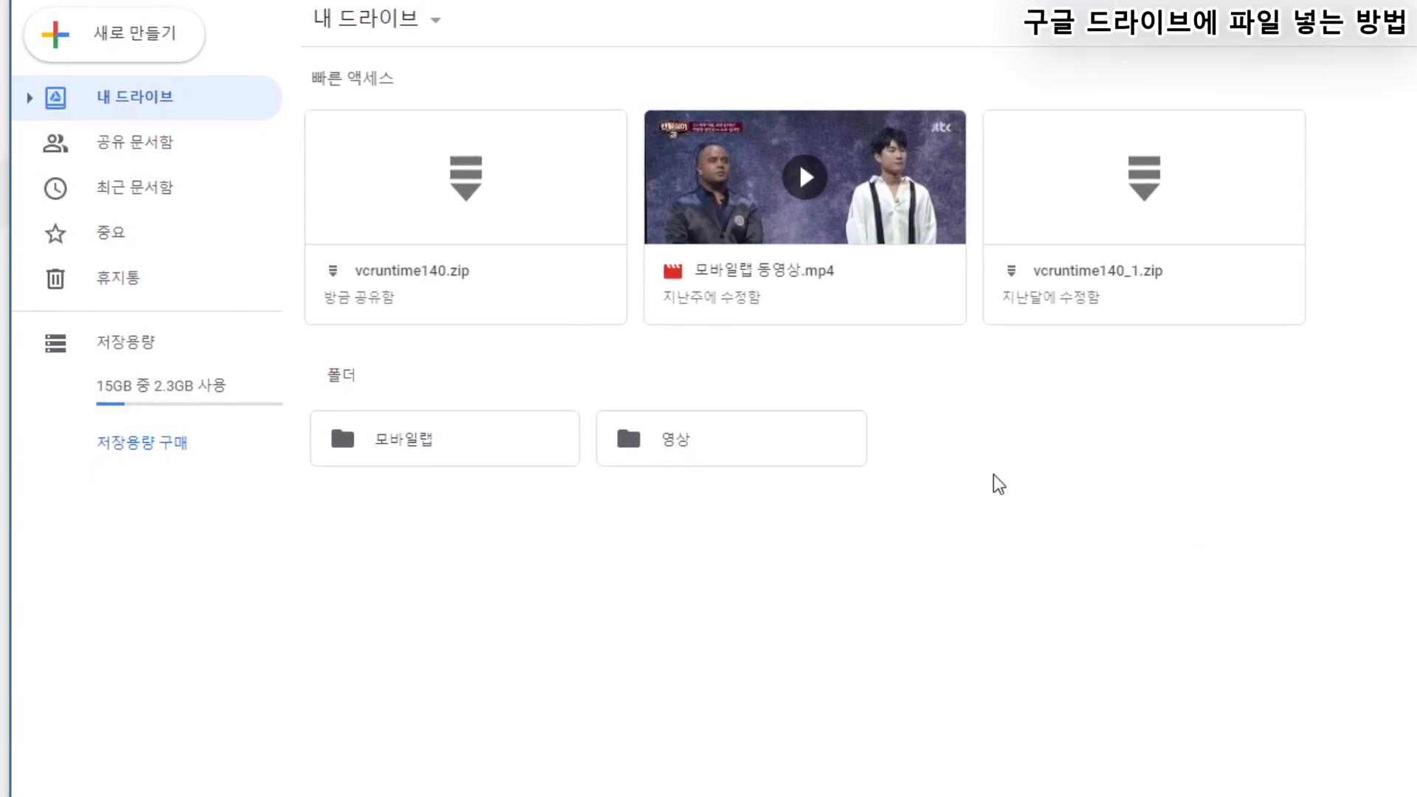
- Create a new folder named 테스트폴더 in My Drive
{"action": "right_click", "coordinate": [993, 557]}
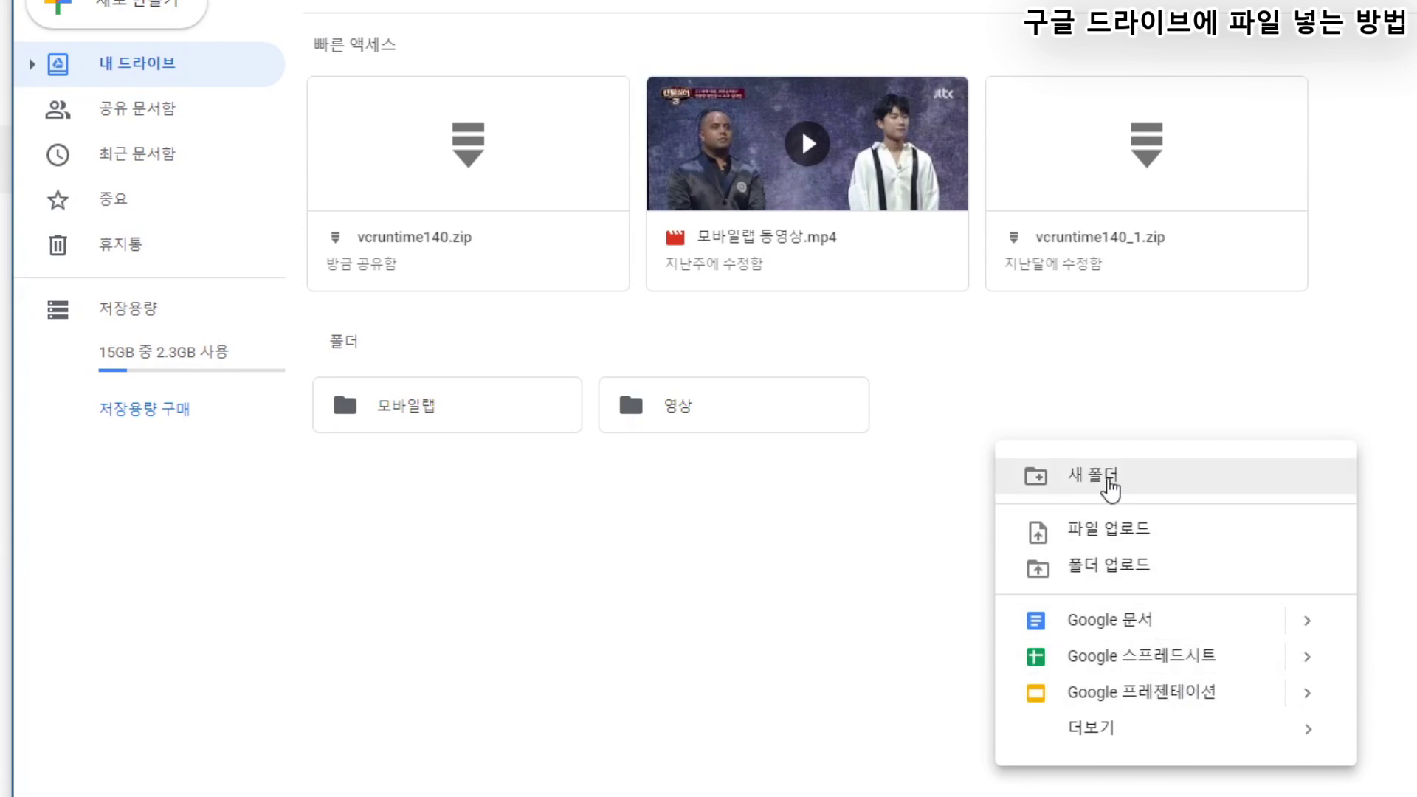
{"action": "left_click", "coordinate": [1110, 487]}
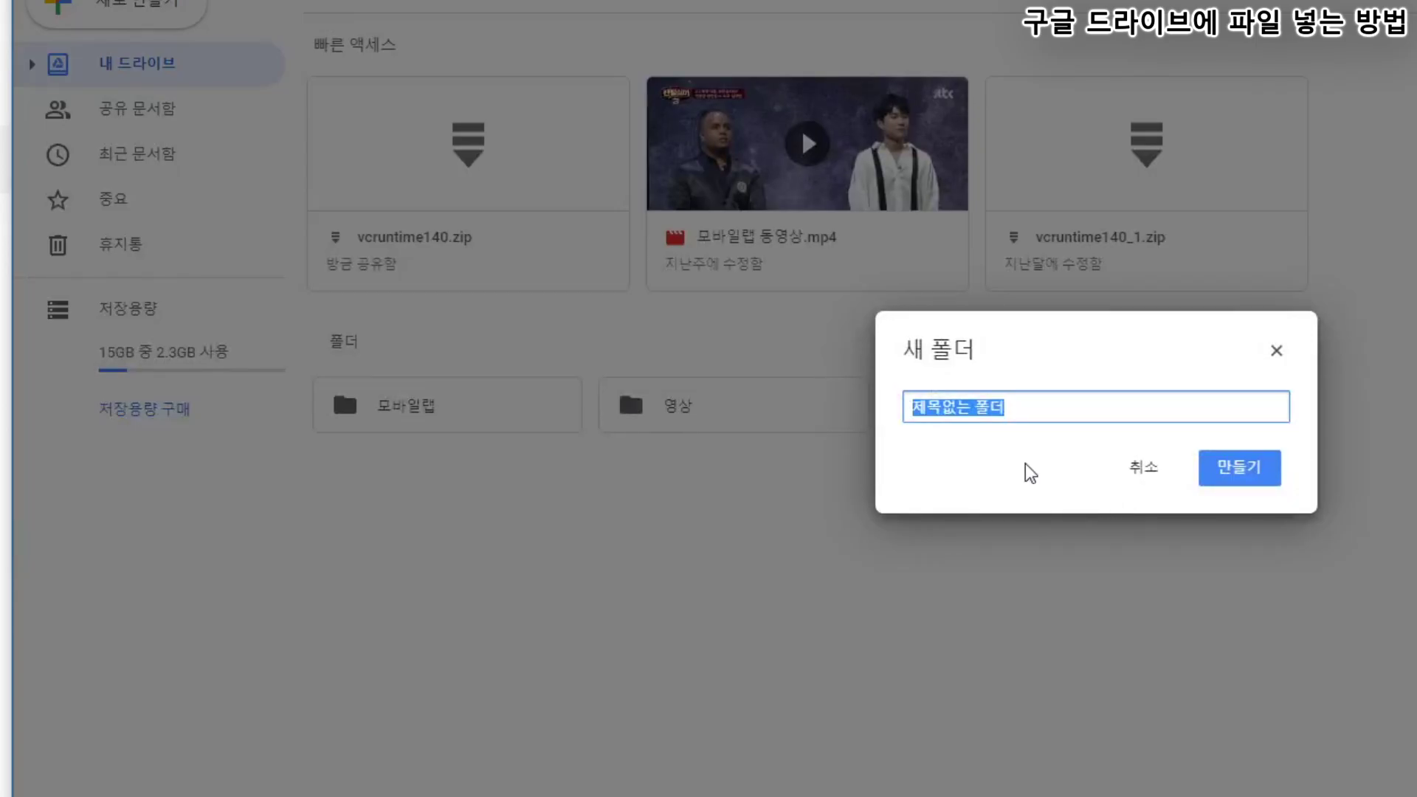
{"action": "type", "text": "테스트폴더"}
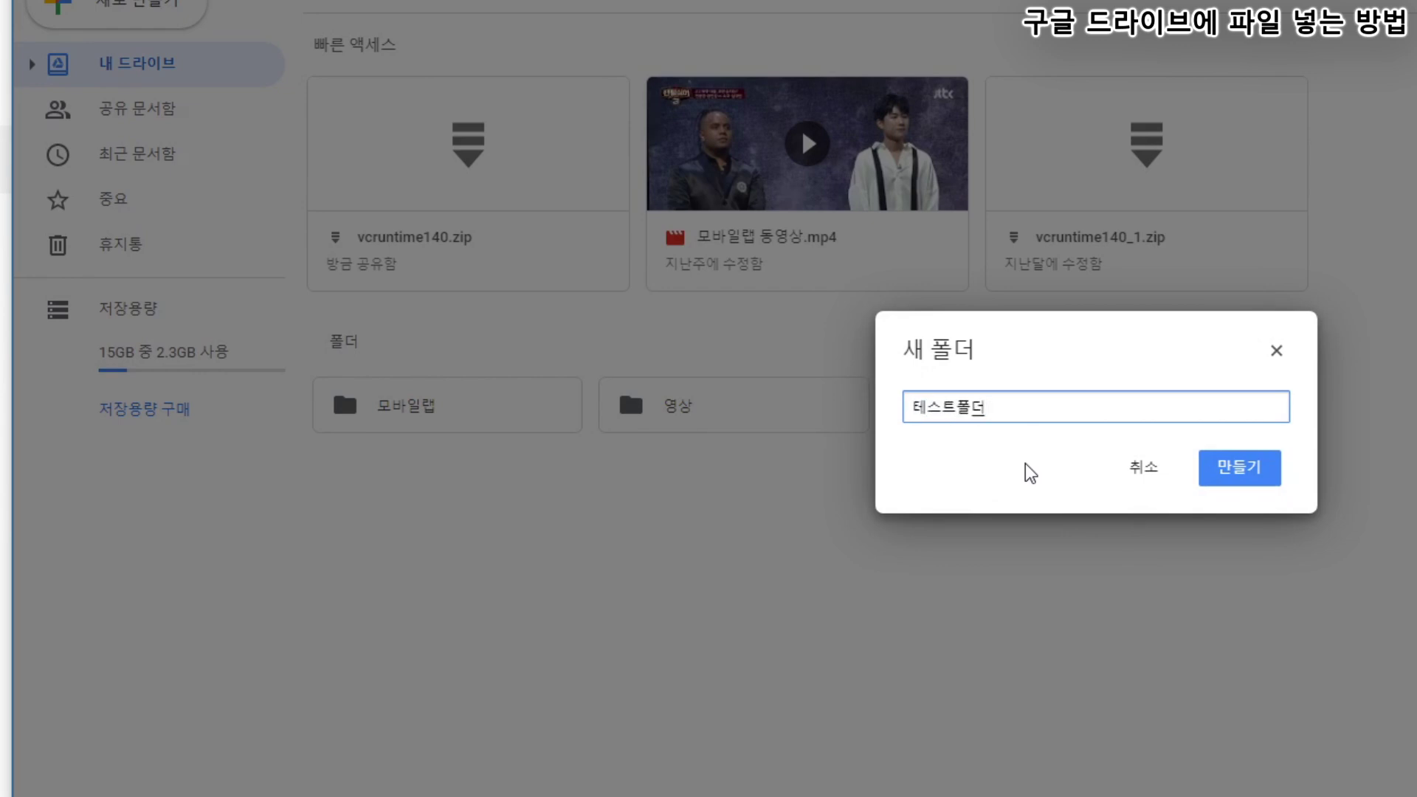
{"action": "left_click", "coordinate": [1240, 472]}
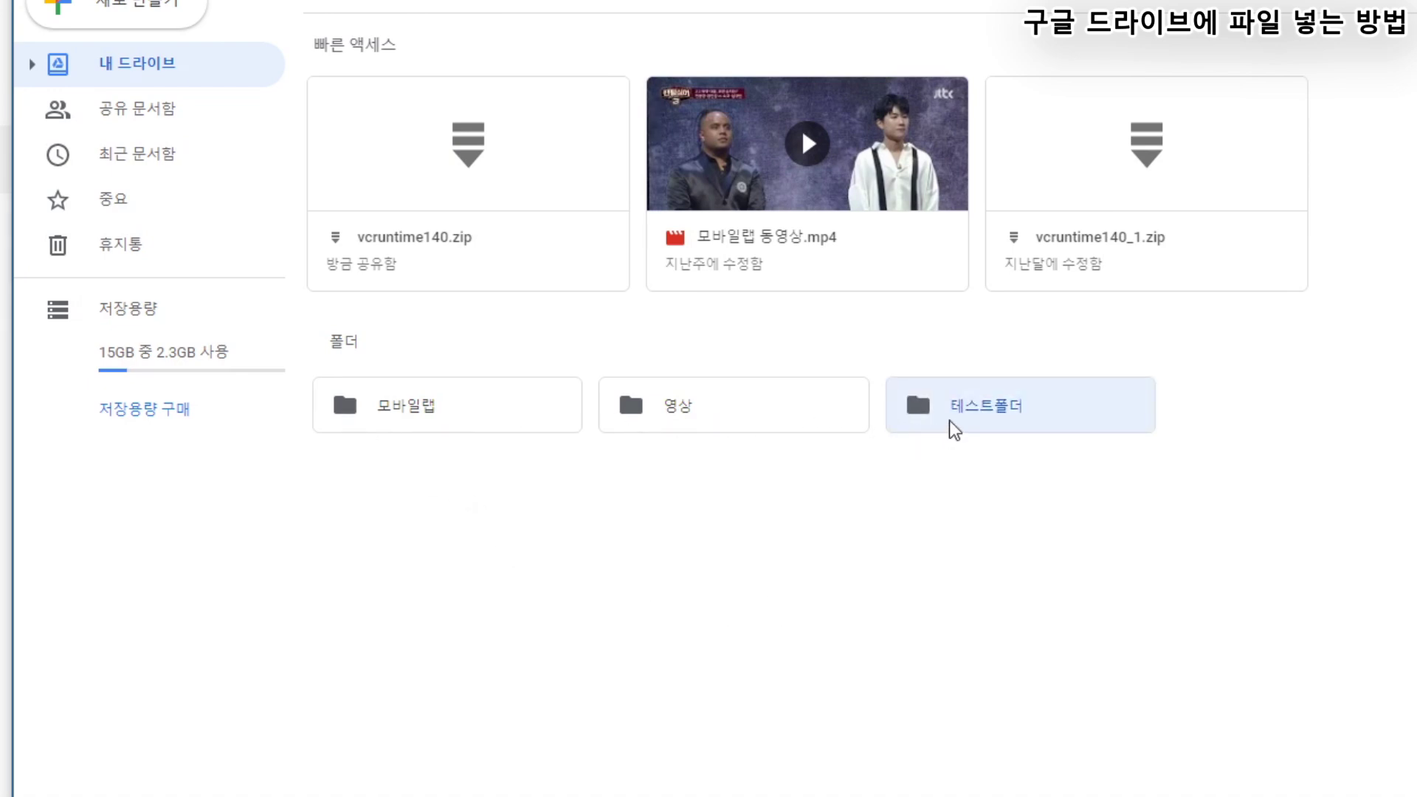
- Open the 테스트폴더 folder and upload 테스트용 파일.zip into it from the Downloads folder
{"action": "double_click", "coordinate": [963, 424]}
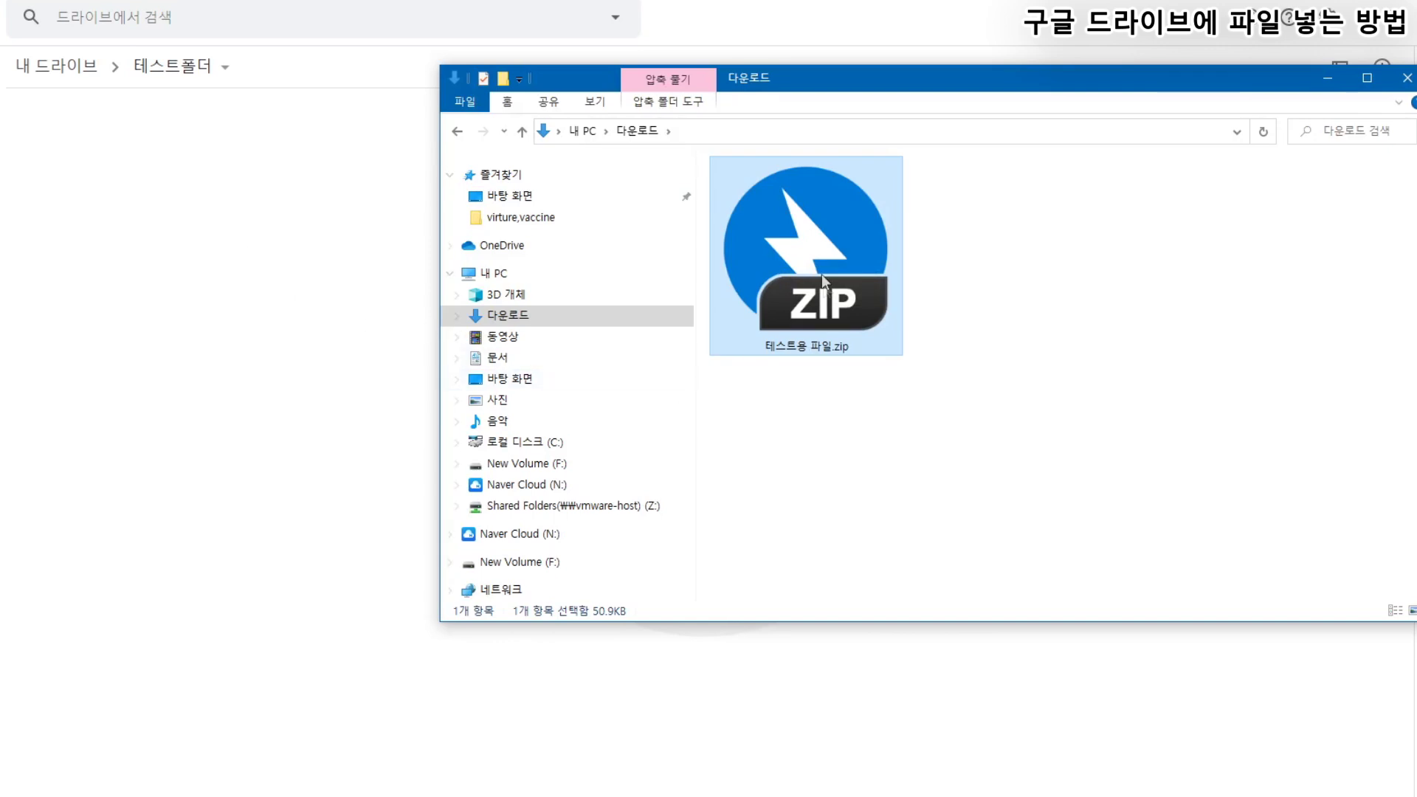
{"action": "left_click_drag", "start_coordinate": [813, 239], "coordinate": [253, 260]}
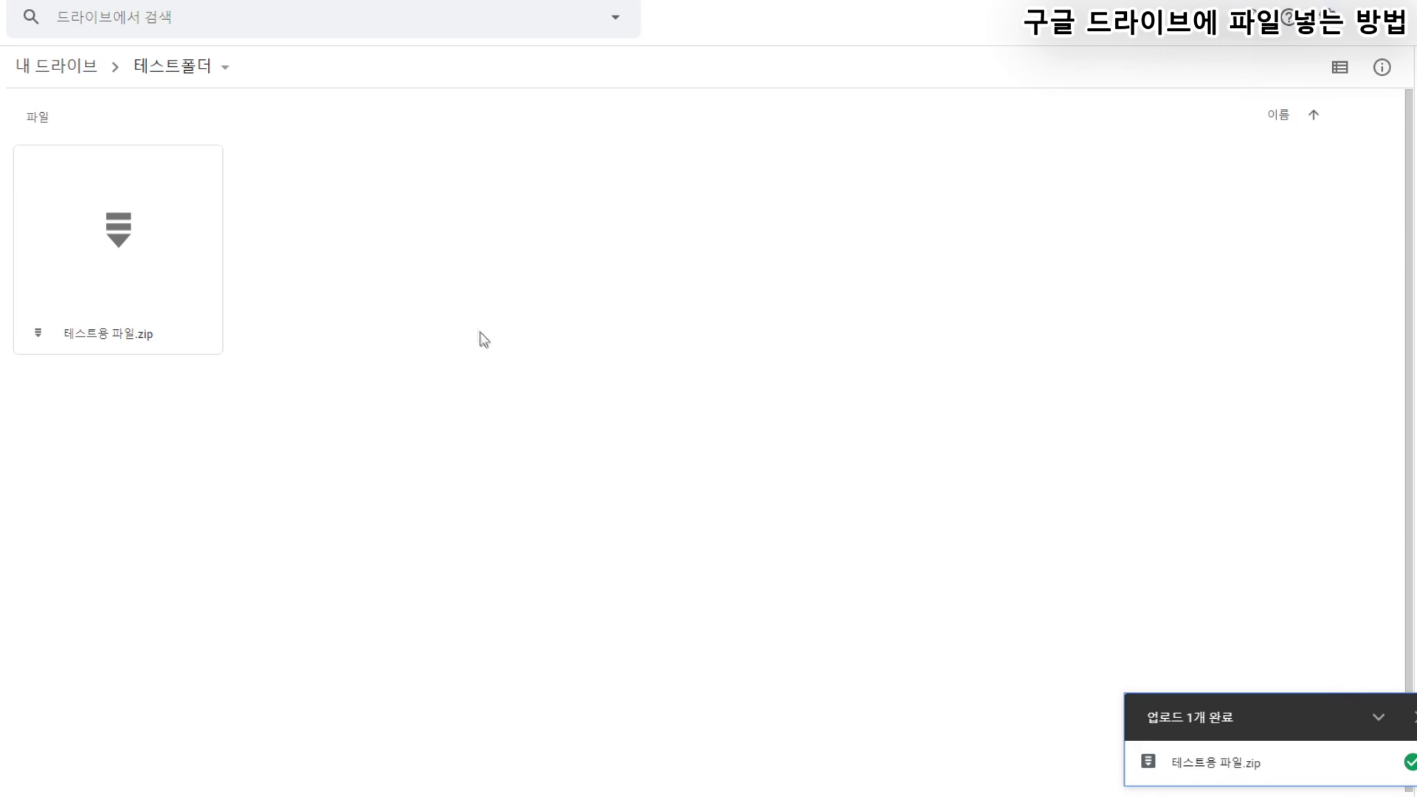
{"action": "left_click", "coordinate": [133, 274]}
{"action": "left_click", "coordinate": [419, 273]}
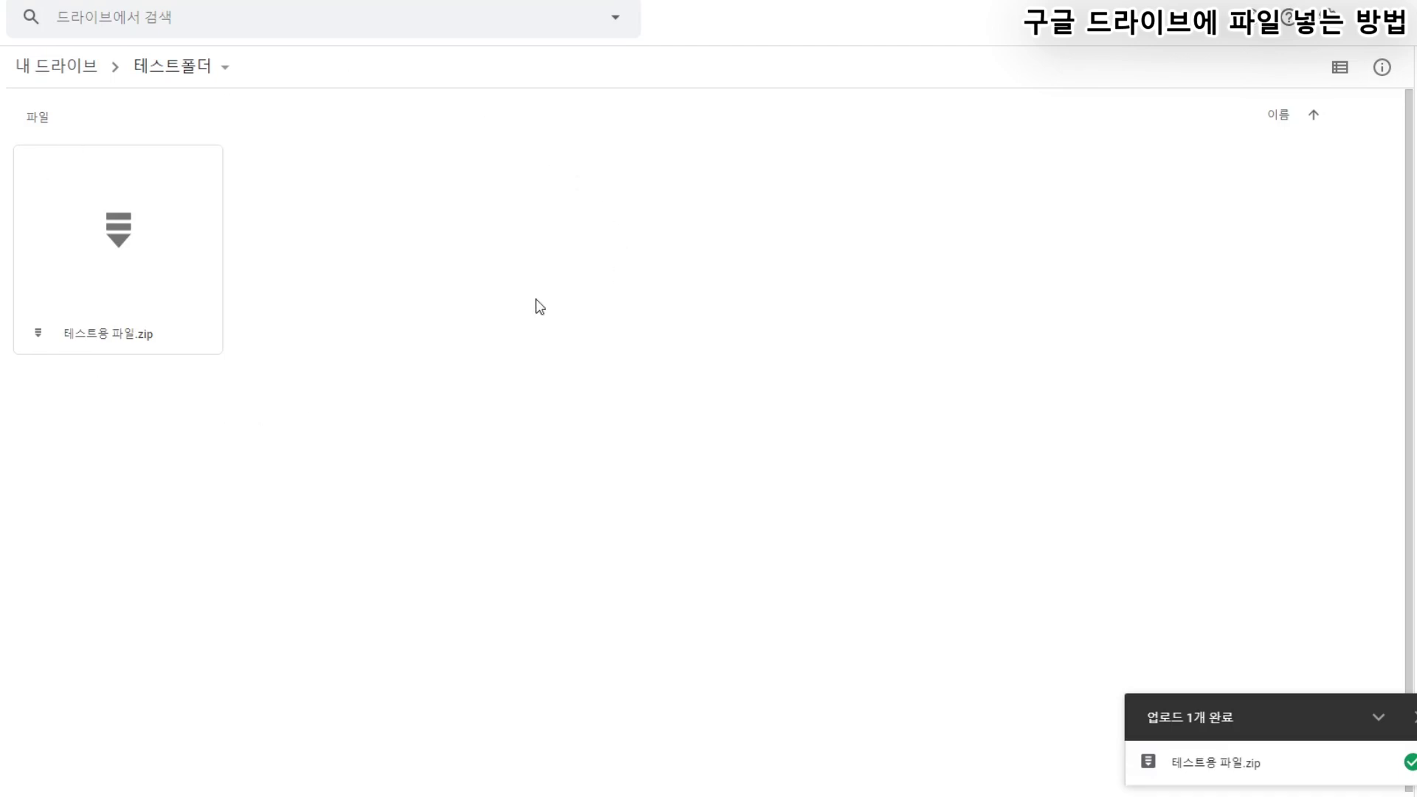
- Start sharing 테스트용 파일.zip with people and add a suggested contact as the recipient
{"action": "left_click", "coordinate": [164, 242]}
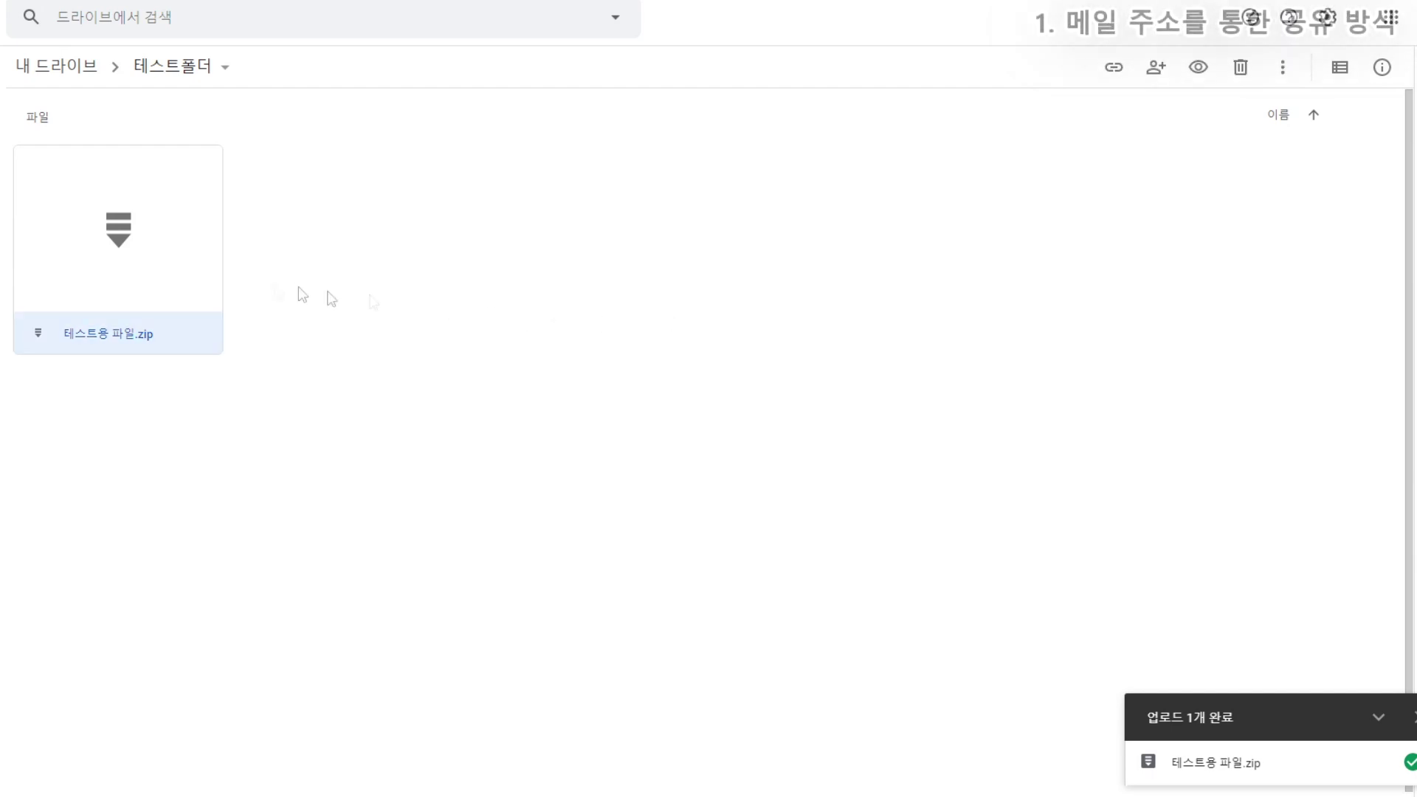
{"action": "right_click", "coordinate": [126, 244]}
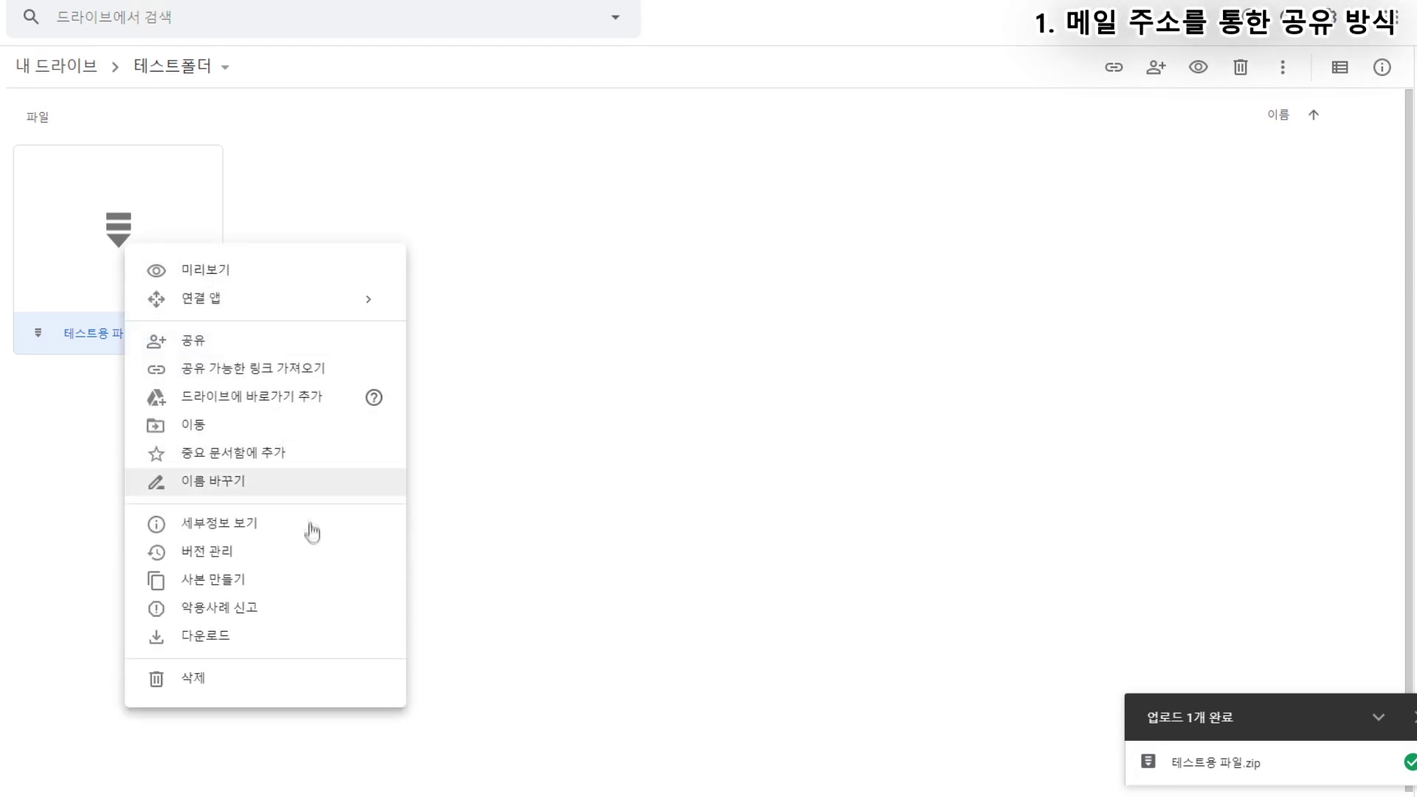
{"action": "left_click", "coordinate": [215, 347]}
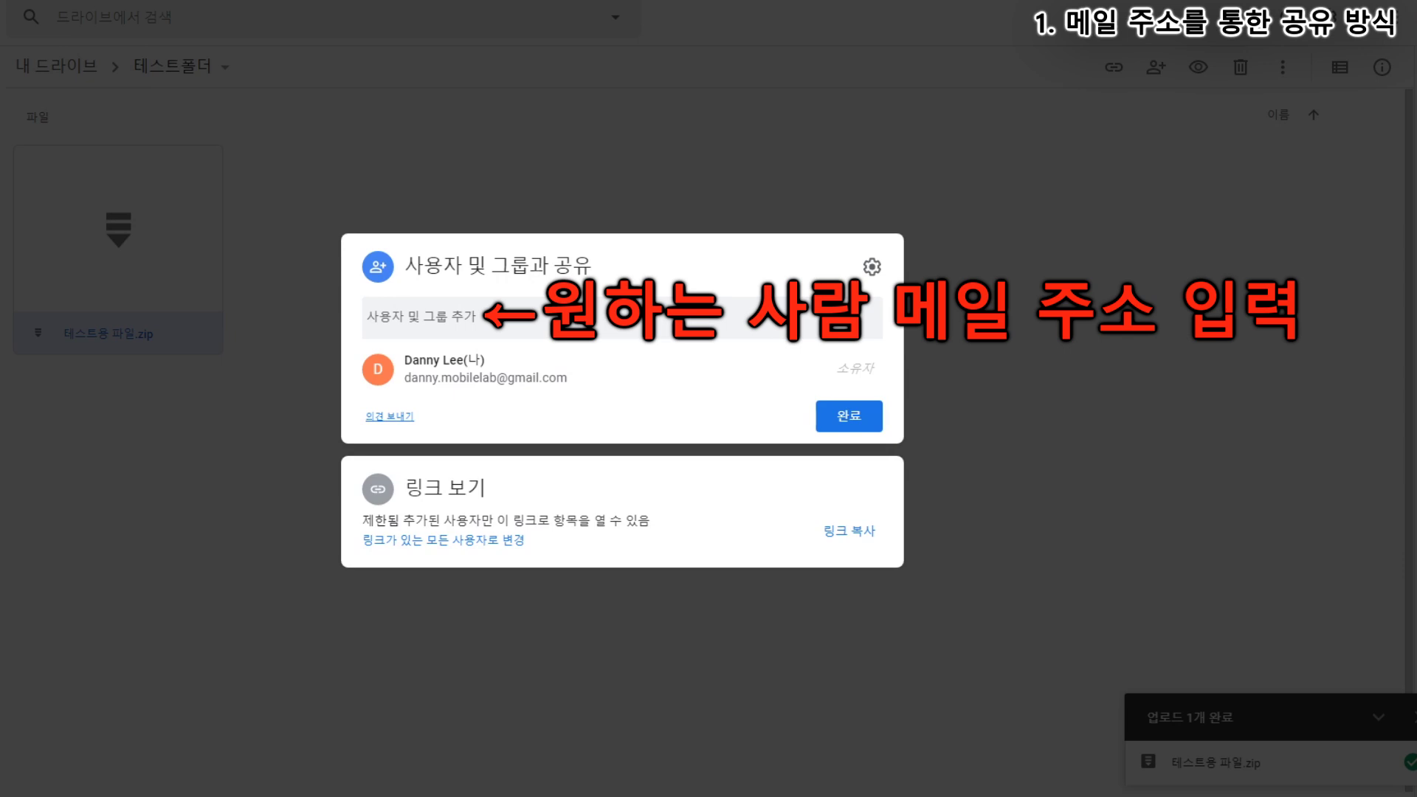
{"action": "left_click", "coordinate": [366, 317]}
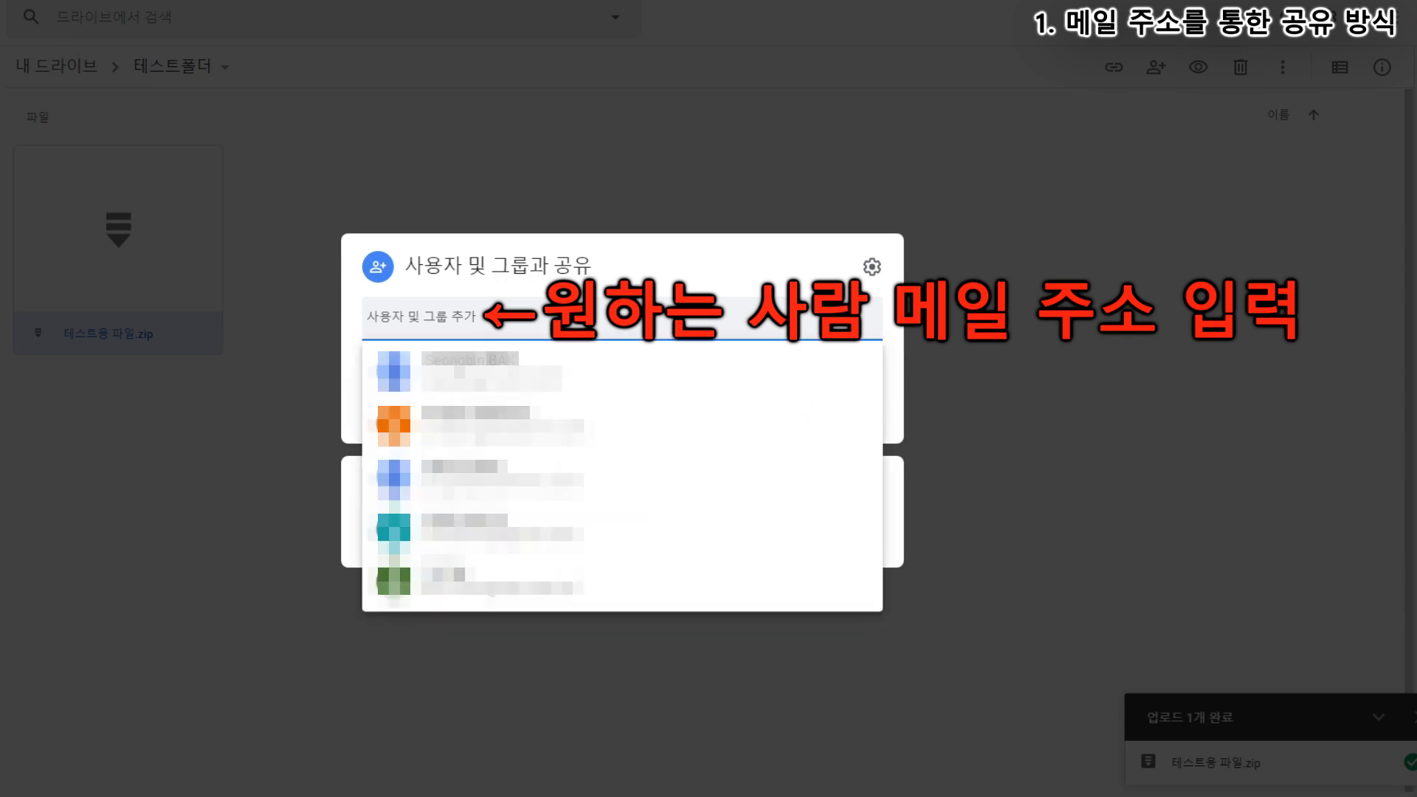
{"action": "left_click", "coordinate": [677, 373]}
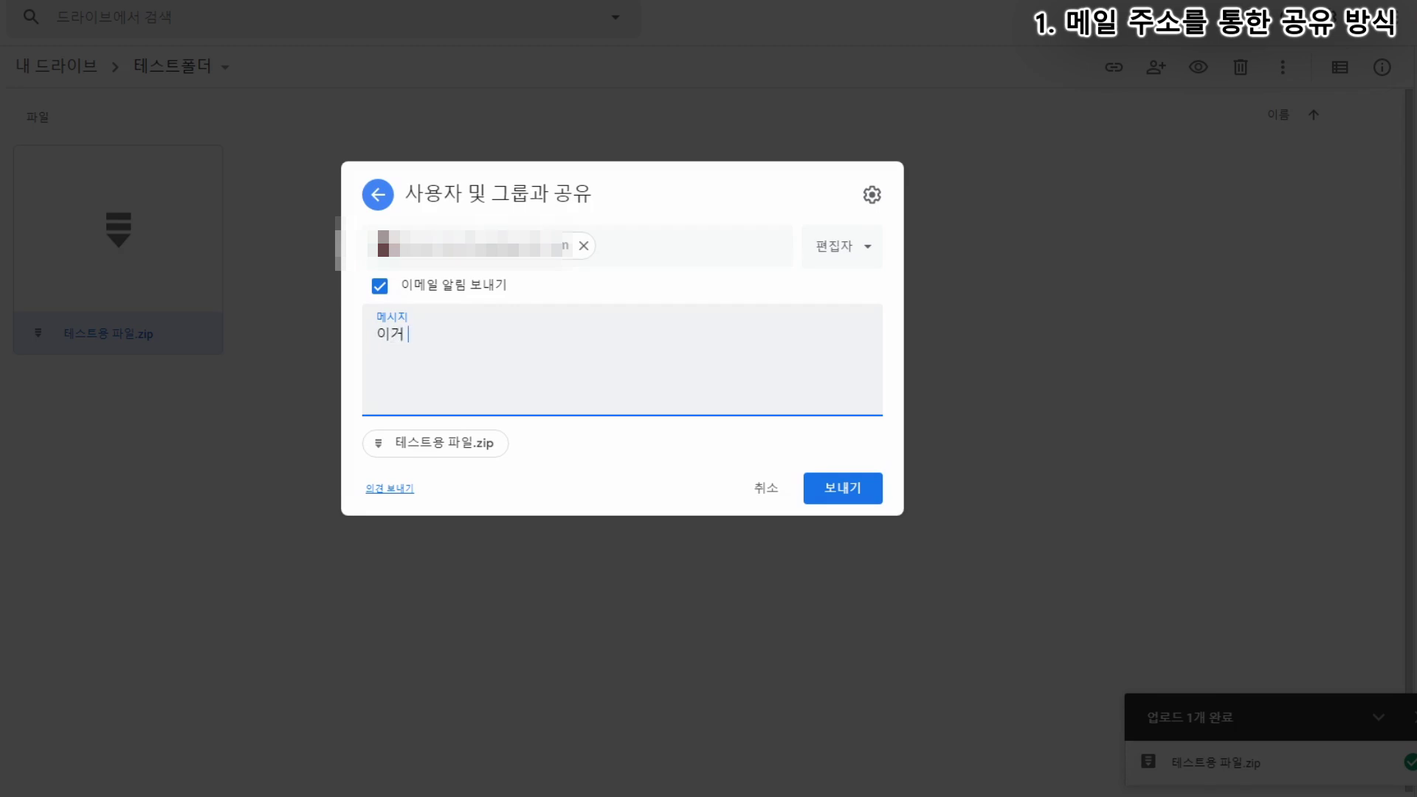
- Write the message "이거 한번 다운 받아 봐봐", choose the editor role (편집자) for the recipient and send the invitation
{"action": "type", "text": "운 받아"}
{"action": "type", "text": " 봐보"}
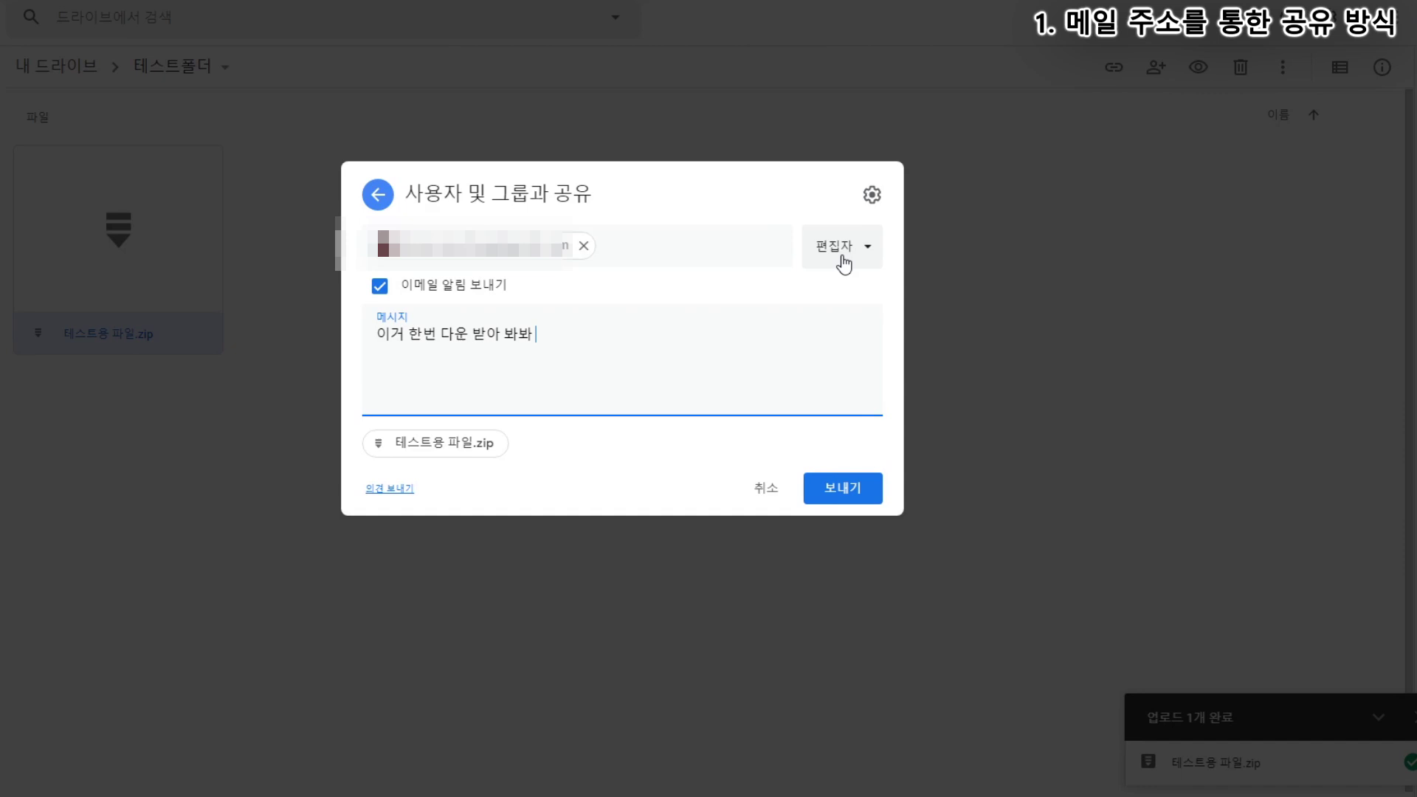
{"action": "left_click", "coordinate": [844, 265]}
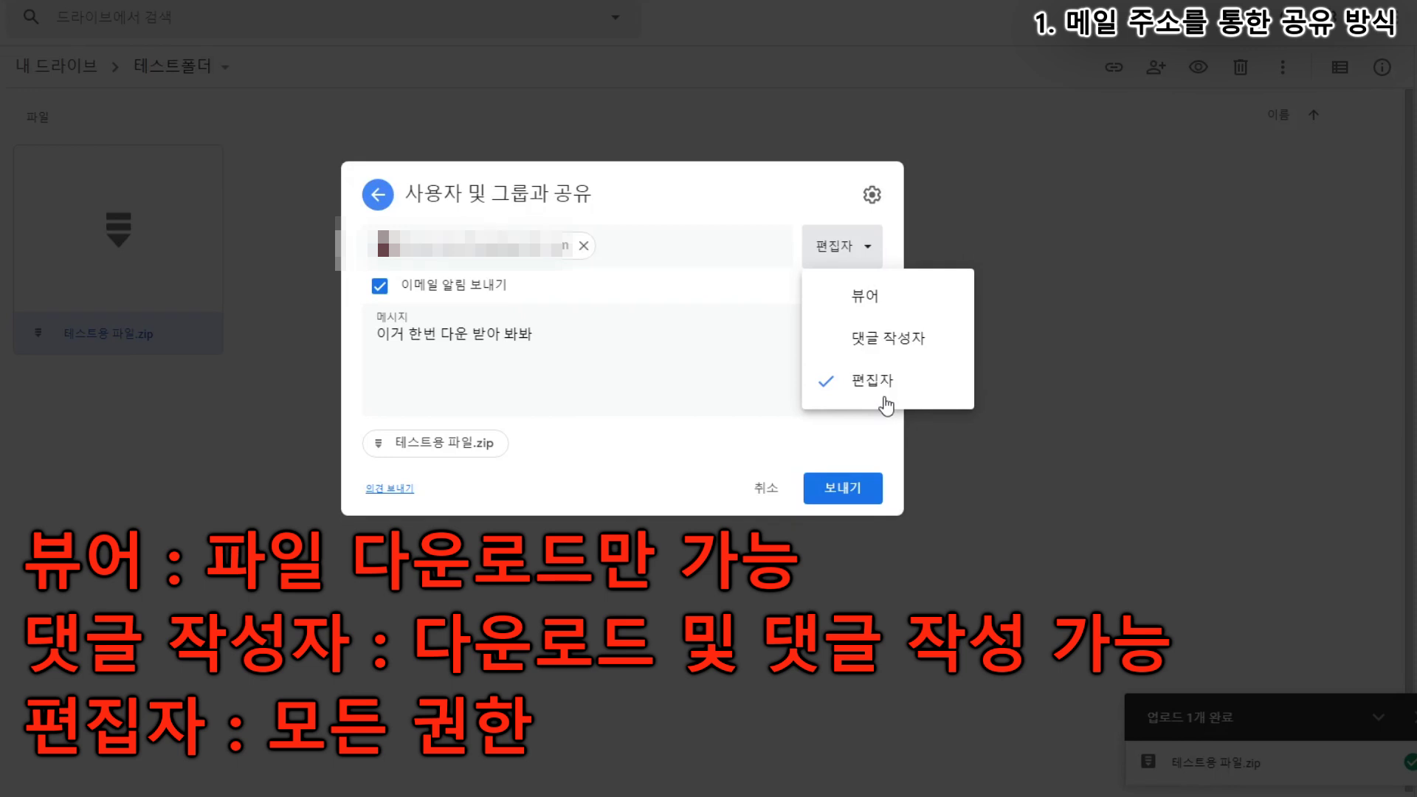
{"action": "left_click", "coordinate": [824, 379]}
{"action": "left_click", "coordinate": [846, 493]}
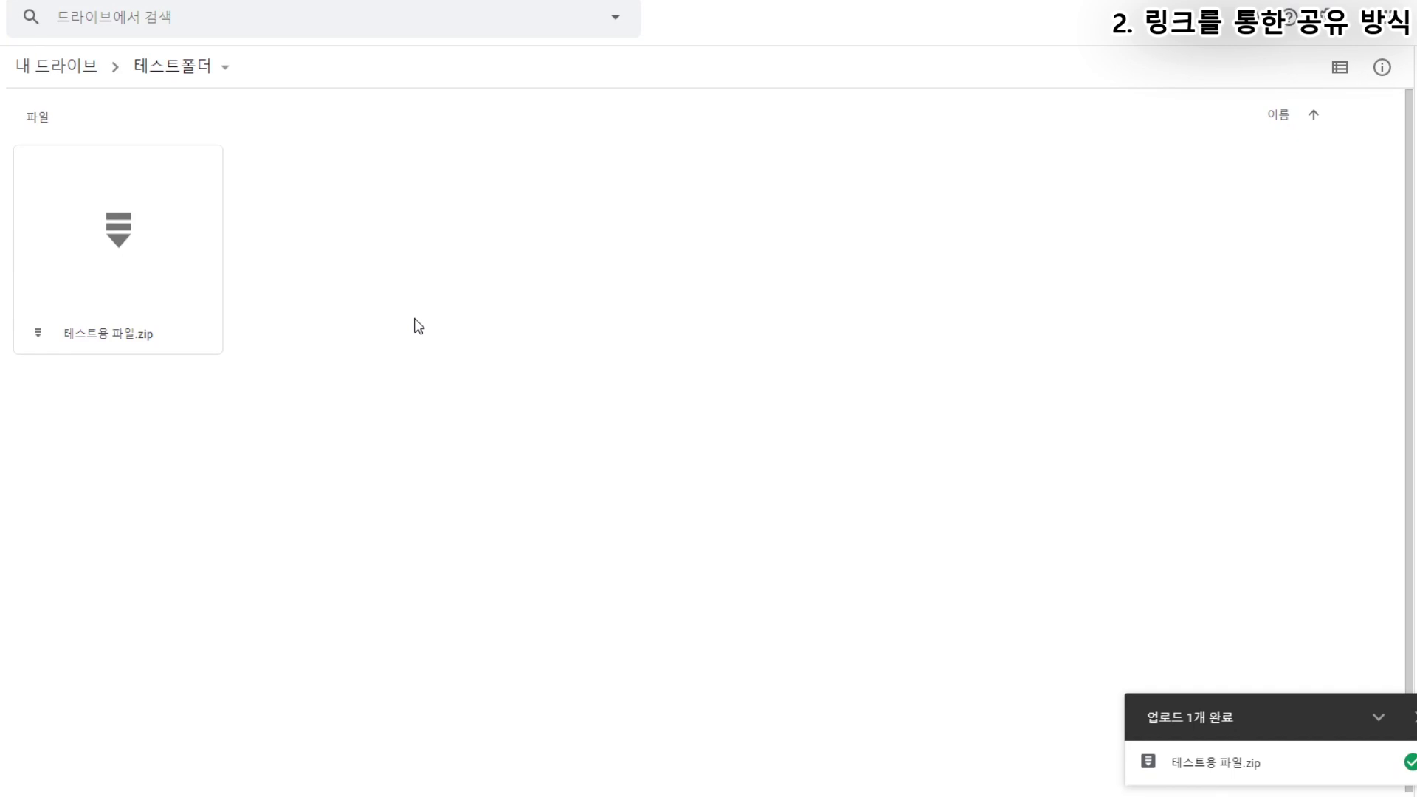
- Get the shareable link of 테스트용 파일.zip and copy it
{"action": "right_click", "coordinate": [121, 257]}
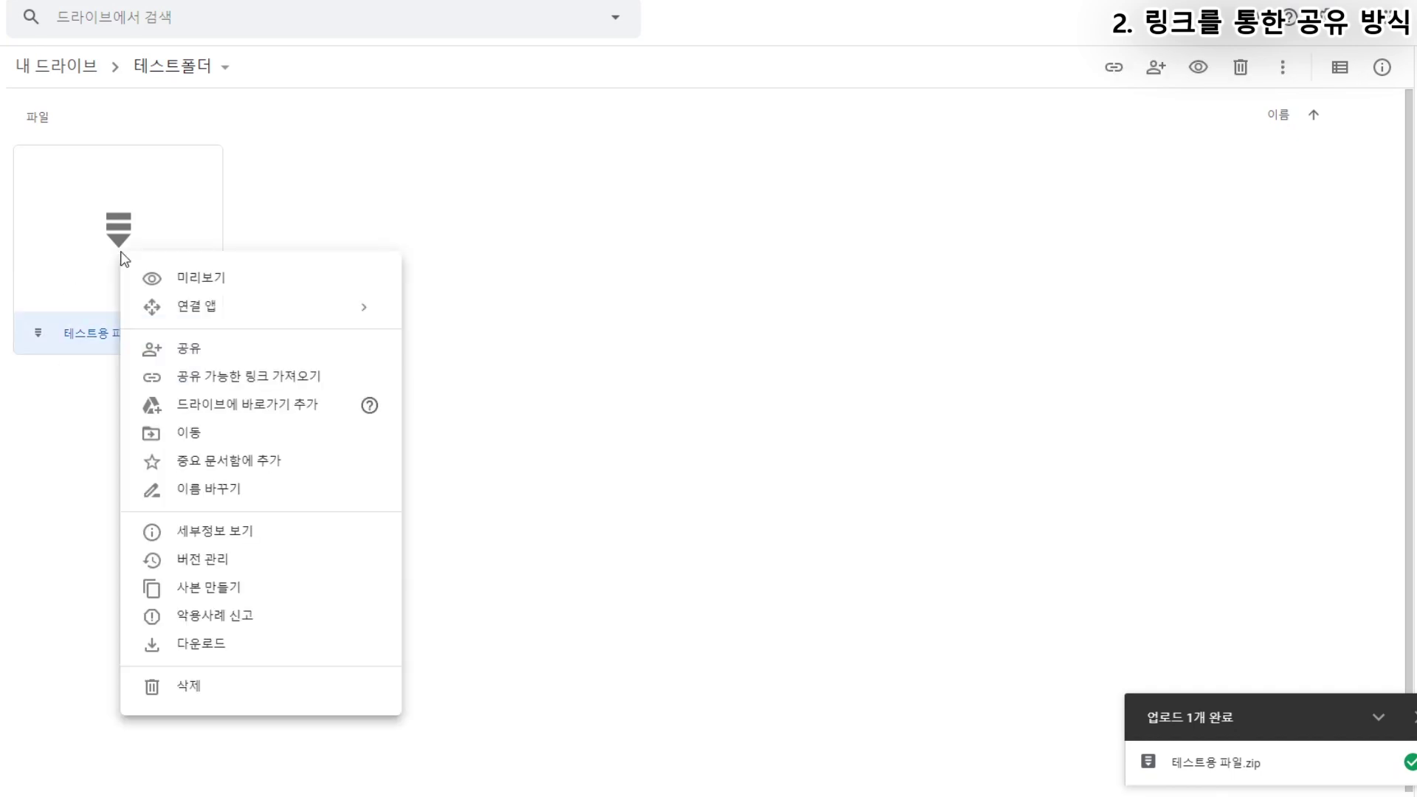
{"action": "left_click", "coordinate": [253, 378]}
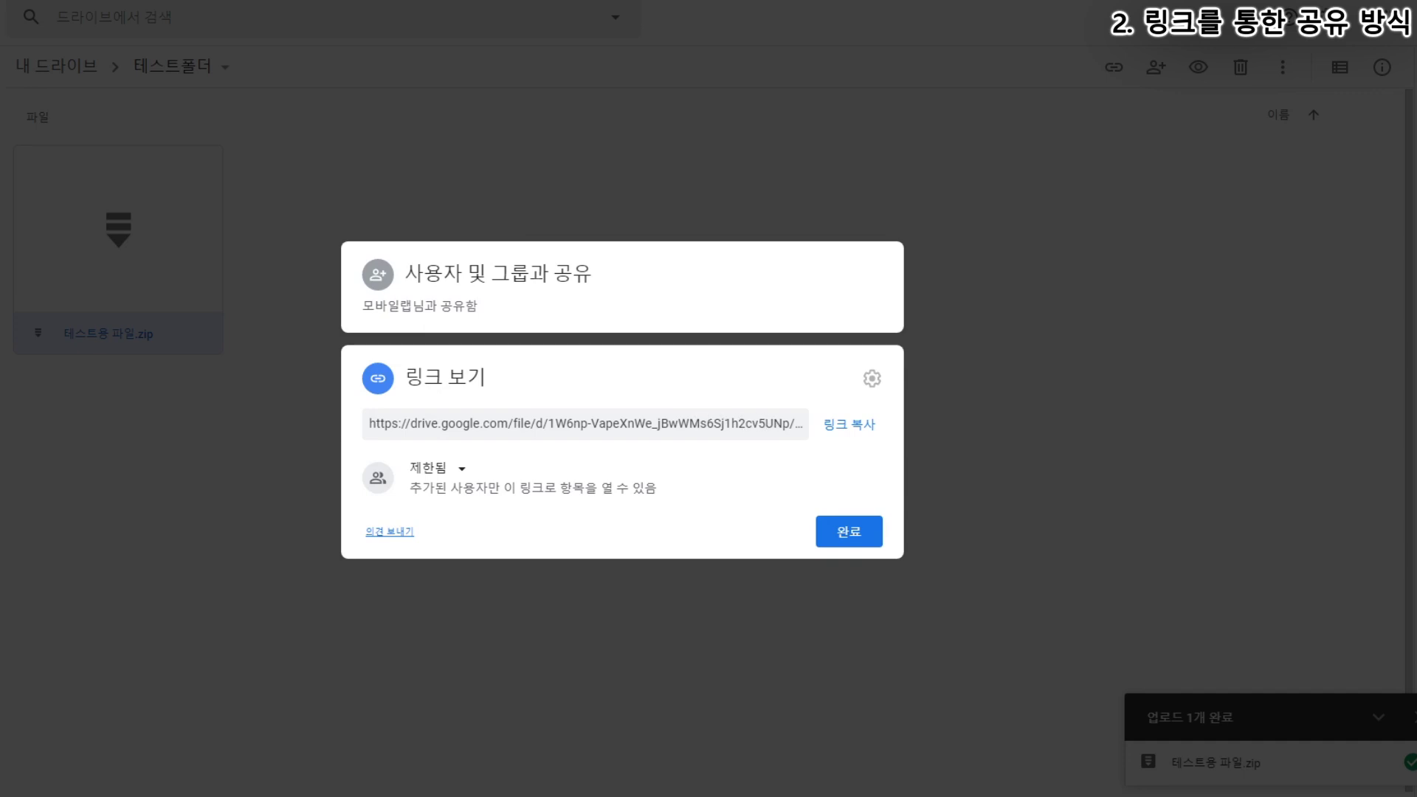
{"action": "left_click", "coordinate": [819, 428]}
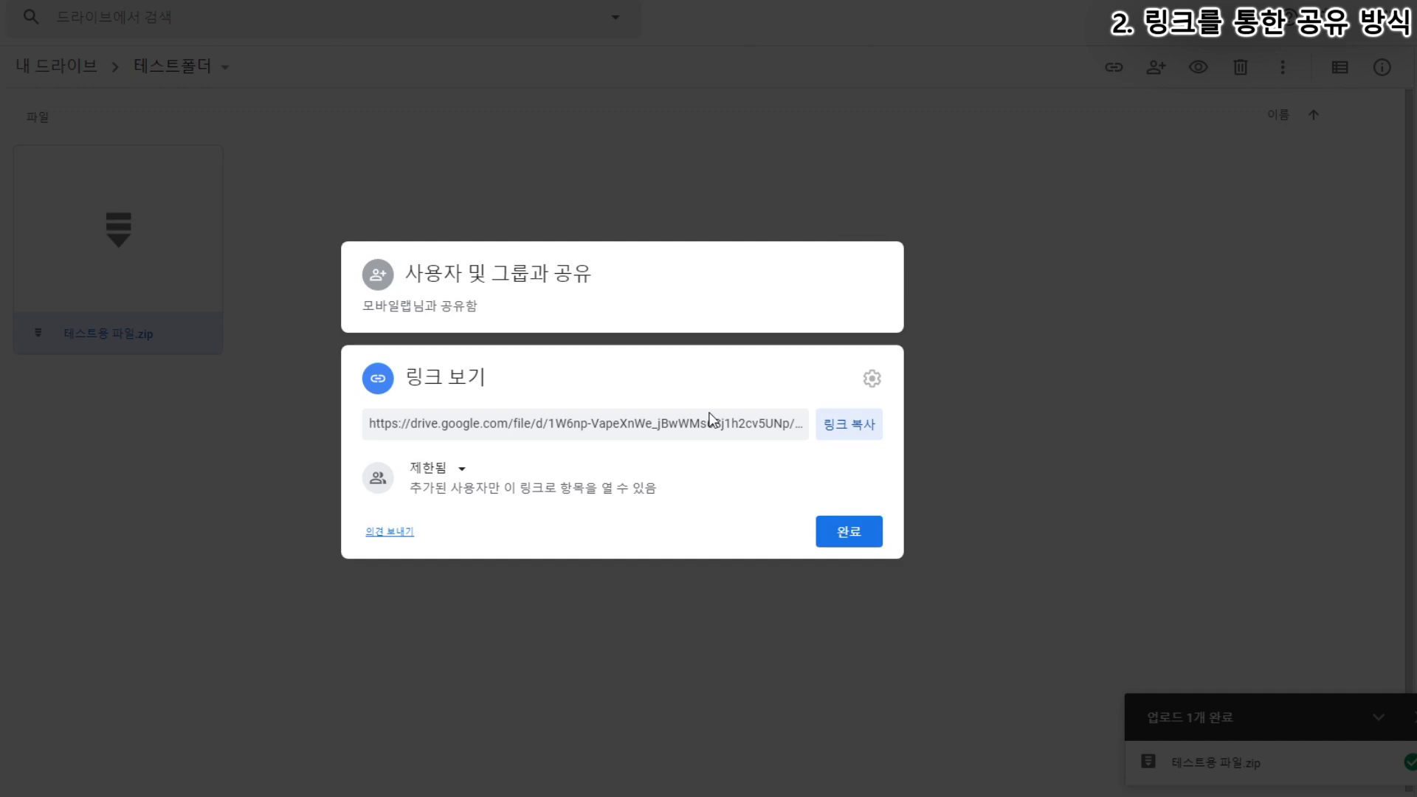
- Set the file's link access to anyone with the link (링크가 있는 모든 사용자에게 공개) and select the link address
{"action": "left_click", "coordinate": [453, 473]}
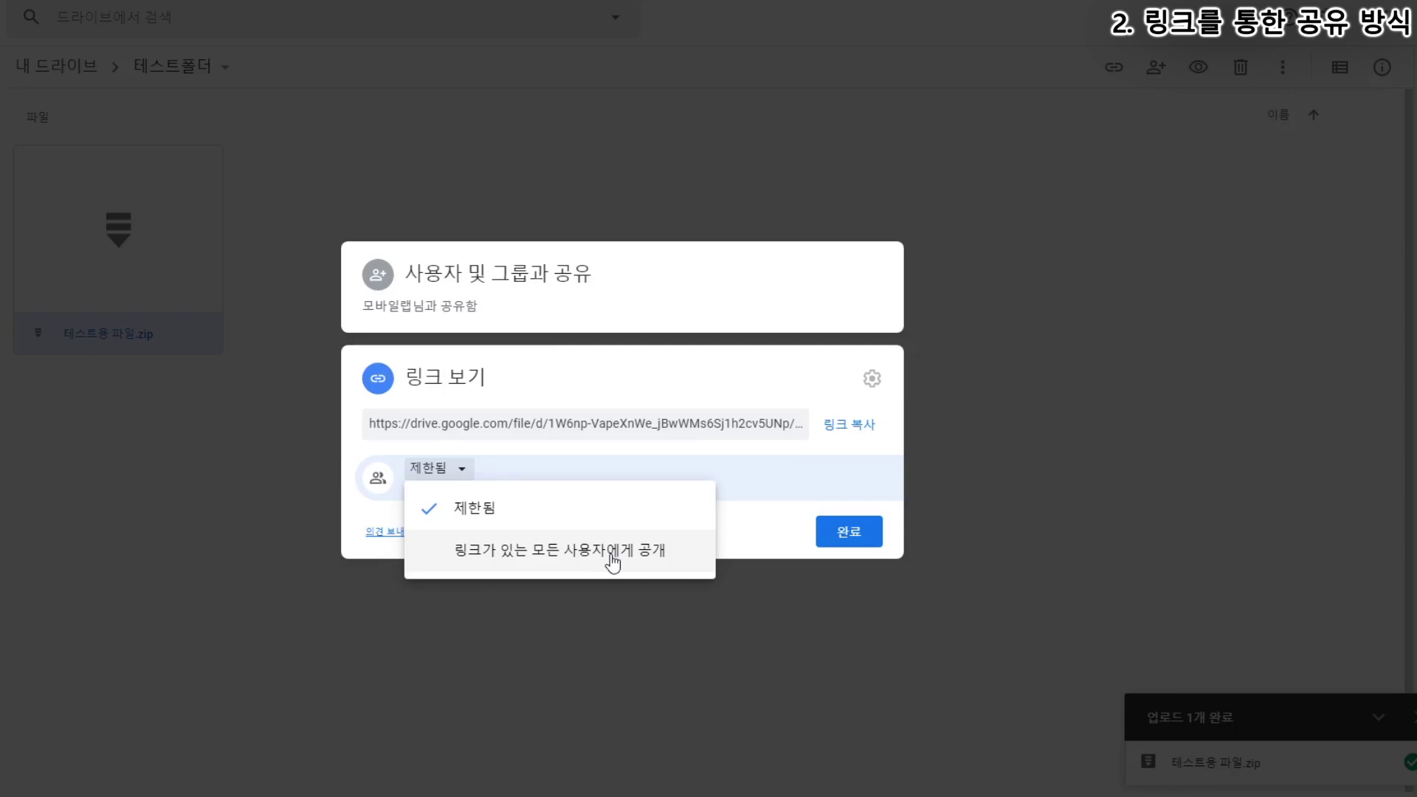
{"action": "left_click", "coordinate": [612, 562]}
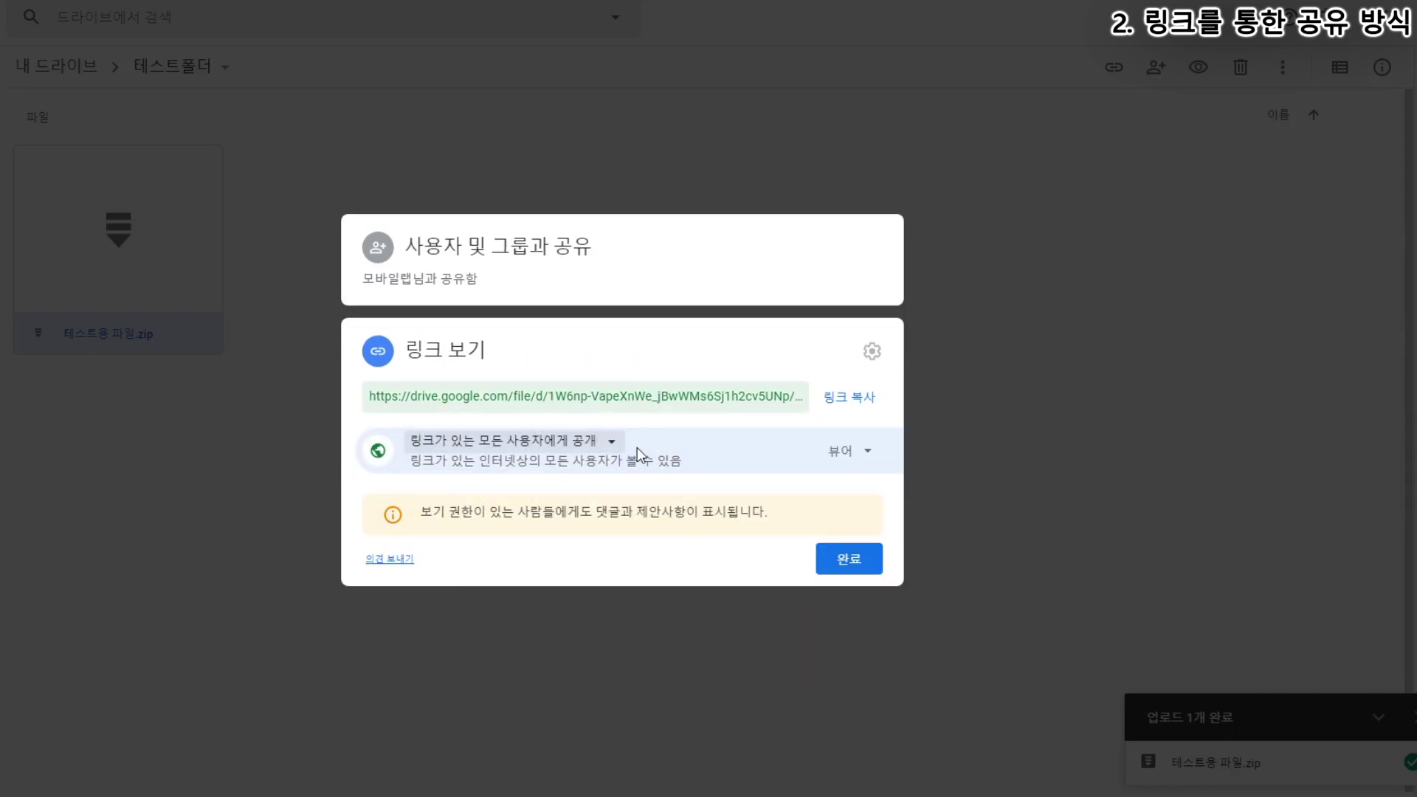
{"action": "left_click", "coordinate": [649, 398]}
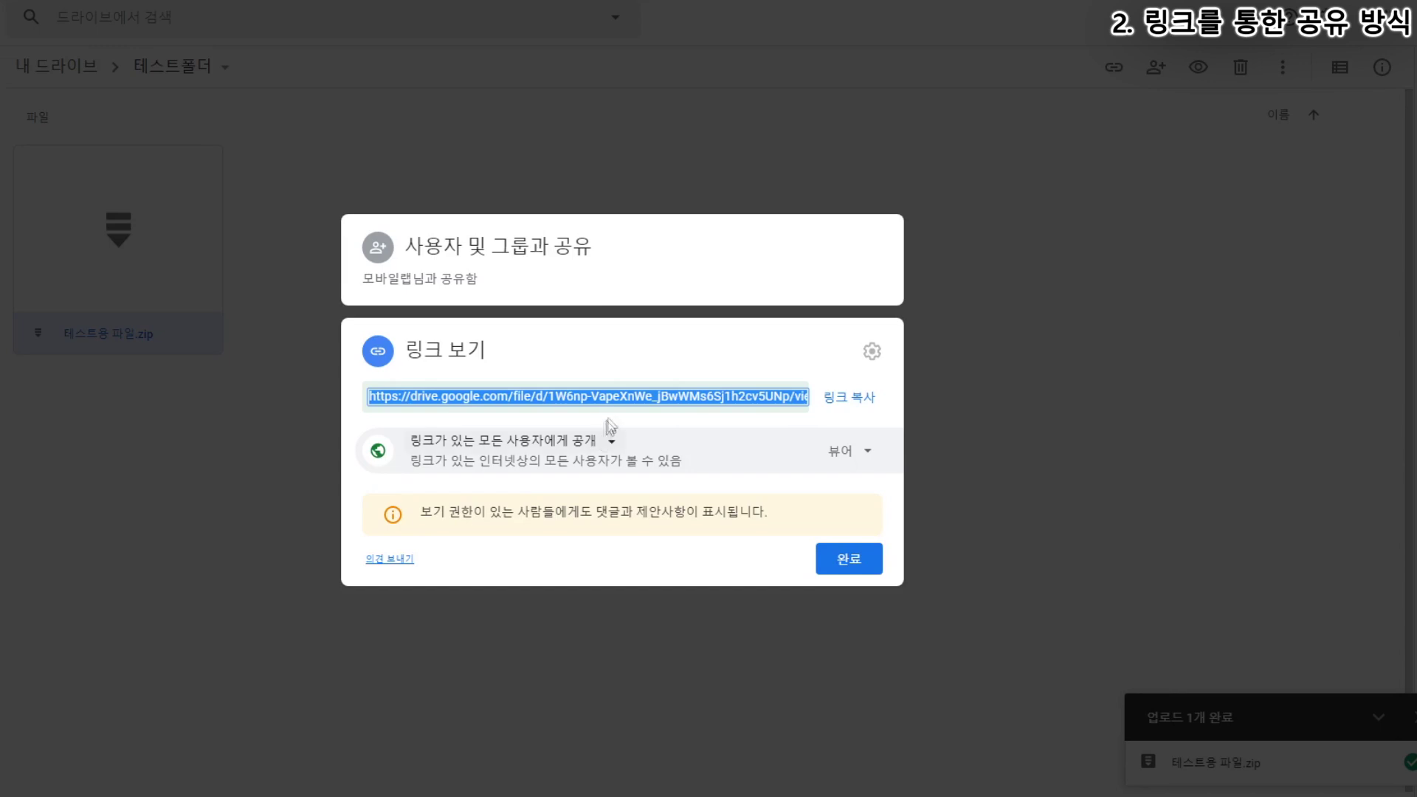
- Set the file's link access back to restricted (제한됨)
{"action": "left_click", "coordinate": [598, 441]}
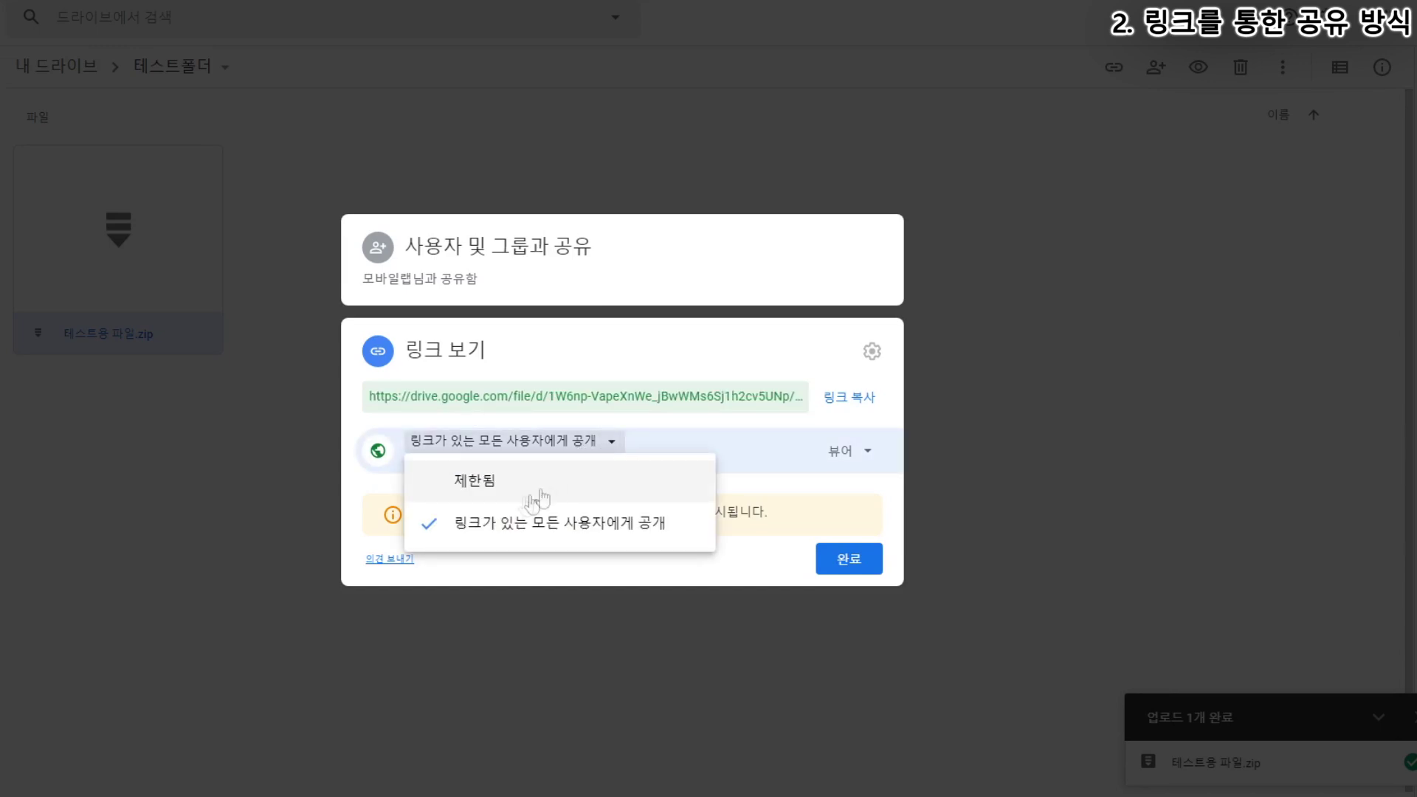
{"action": "left_click", "coordinate": [486, 484]}
{"action": "left_click", "coordinate": [488, 504]}
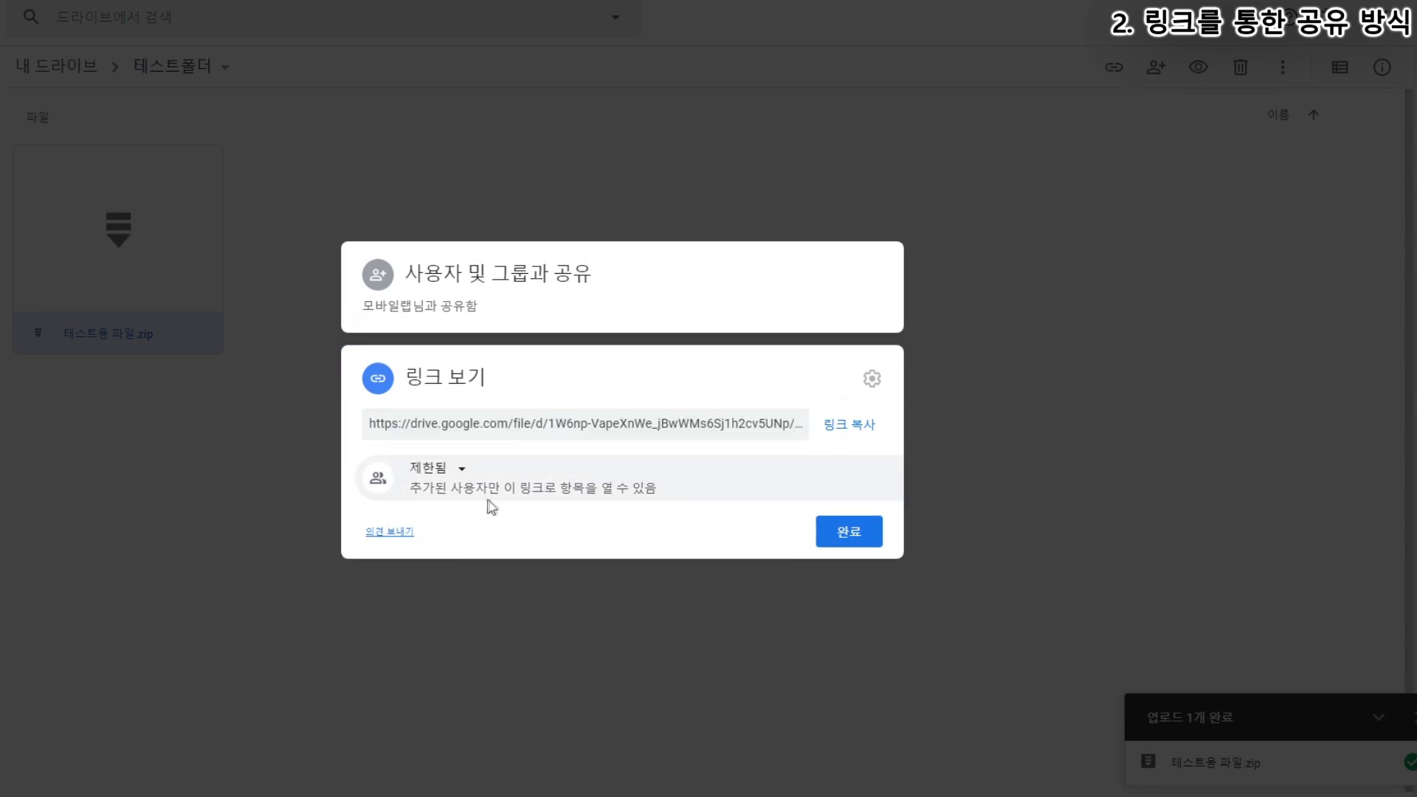
- Show the file's people and groups sharing section, copy the restricted link, finish sharing and deselect the file
{"action": "left_click", "coordinate": [486, 306]}
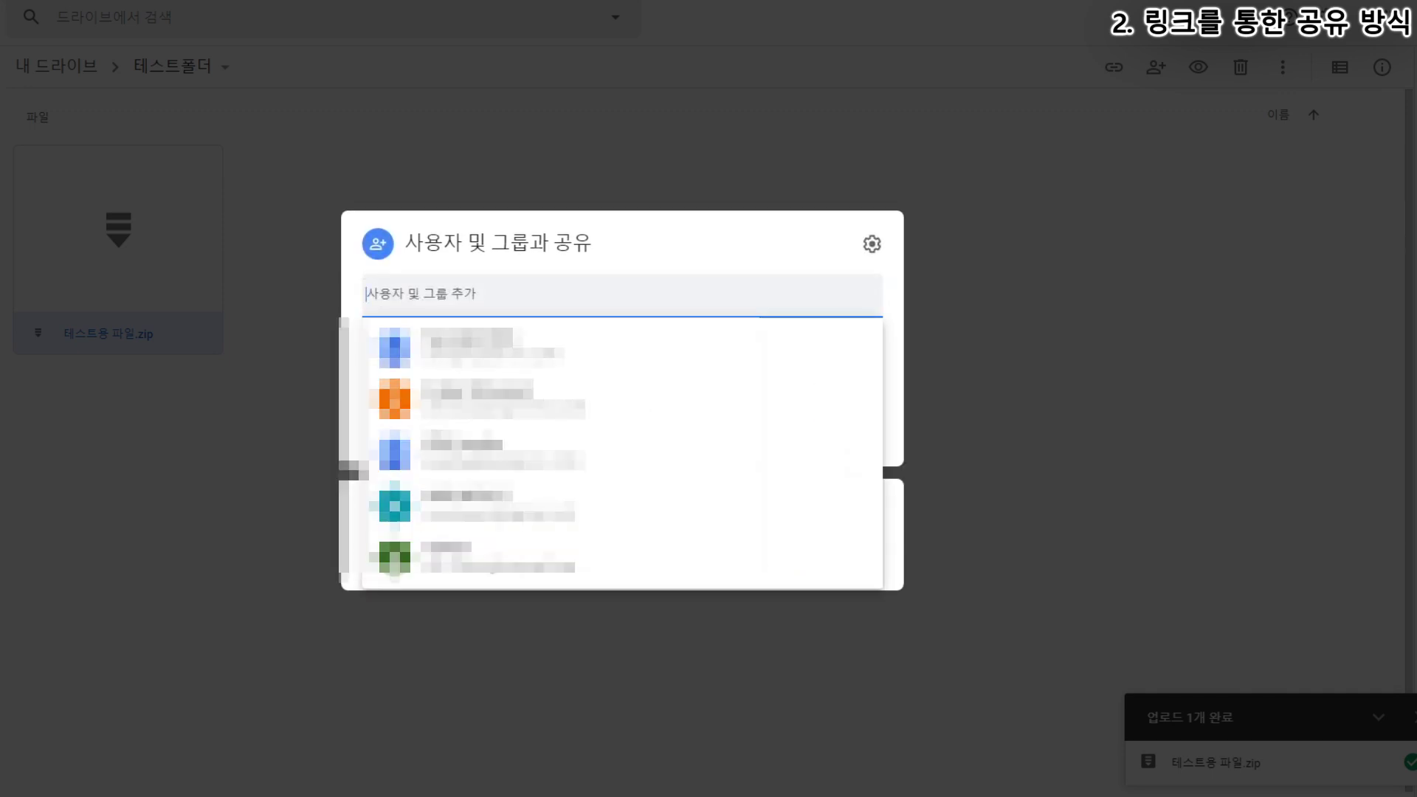
{"action": "key", "text": "Escape"}
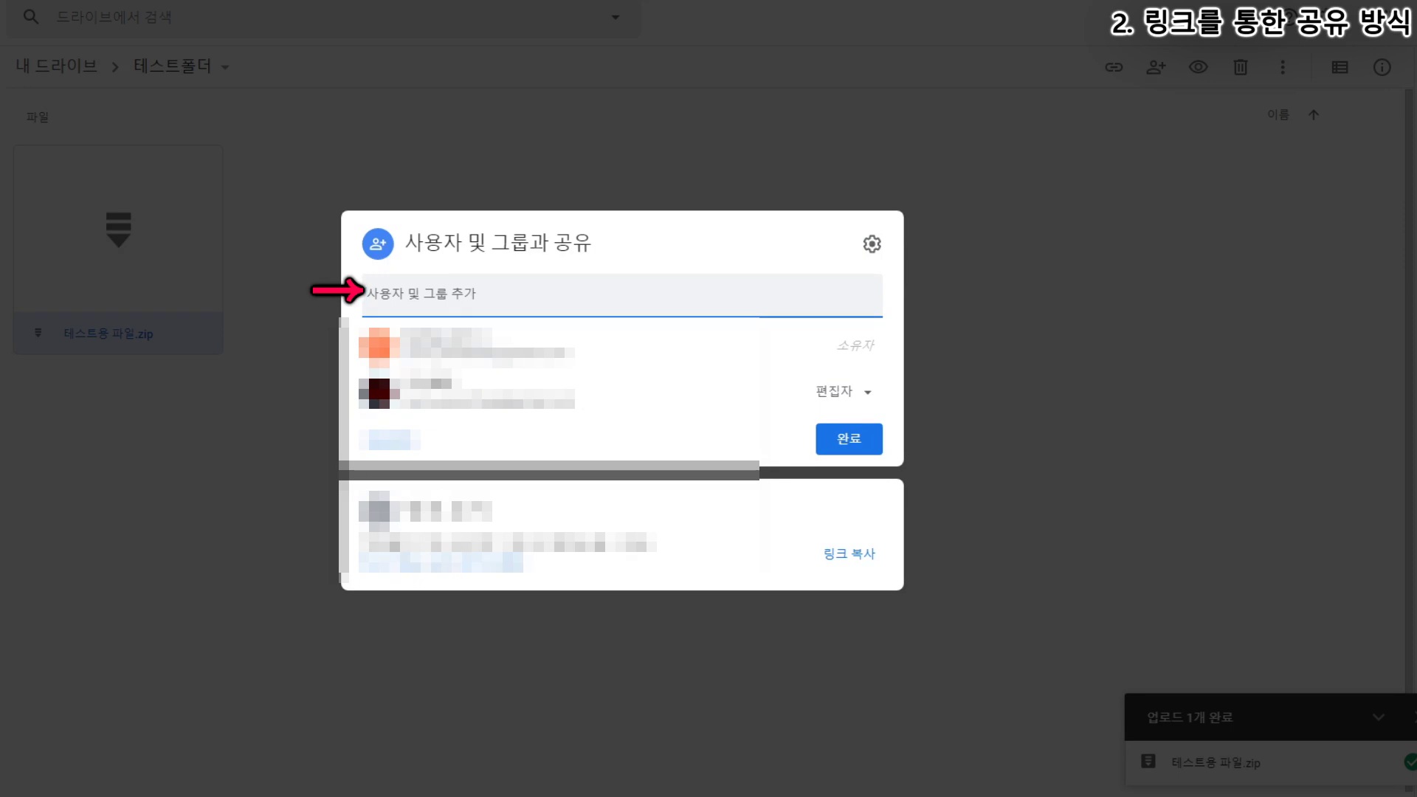
{"action": "left_click", "coordinate": [844, 558]}
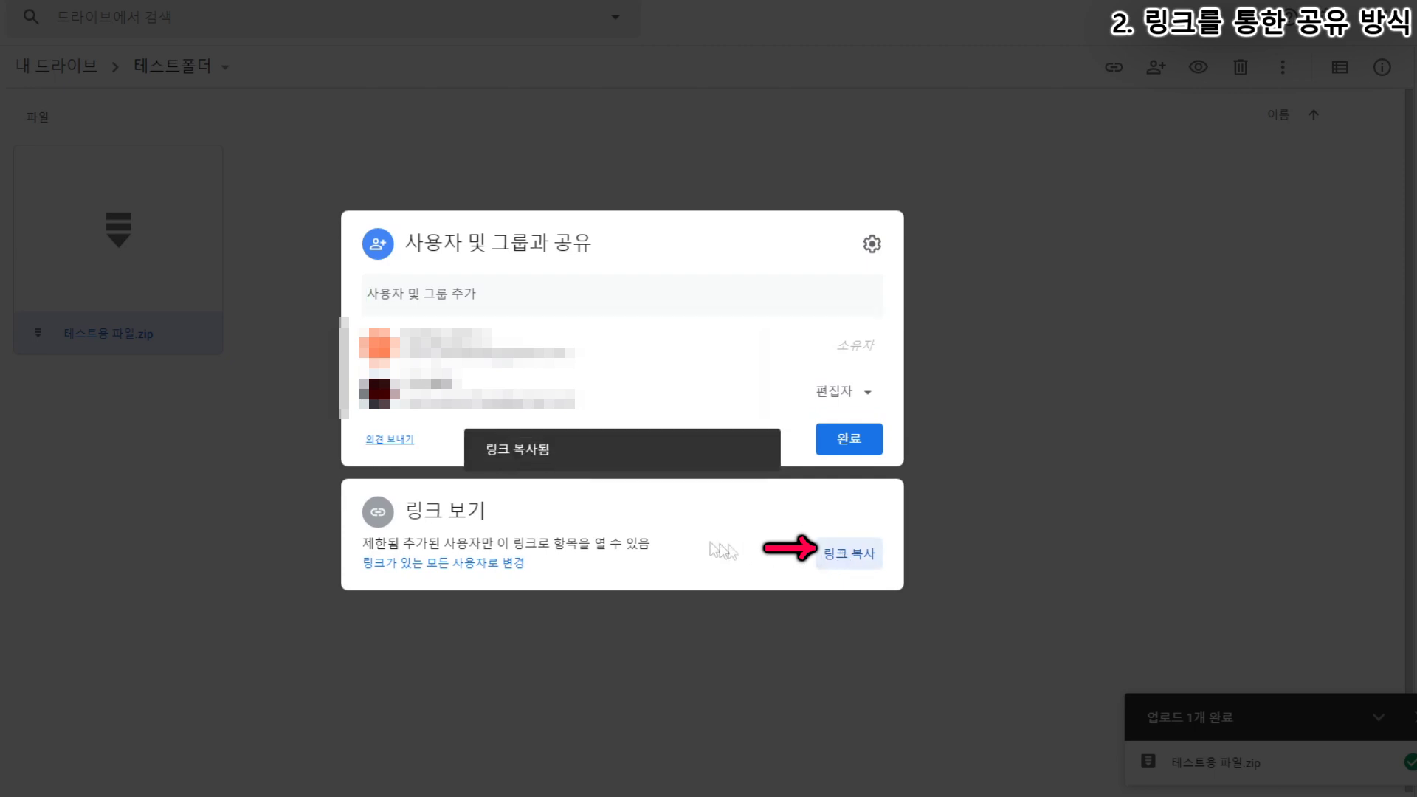
{"action": "left_click", "coordinate": [848, 439]}
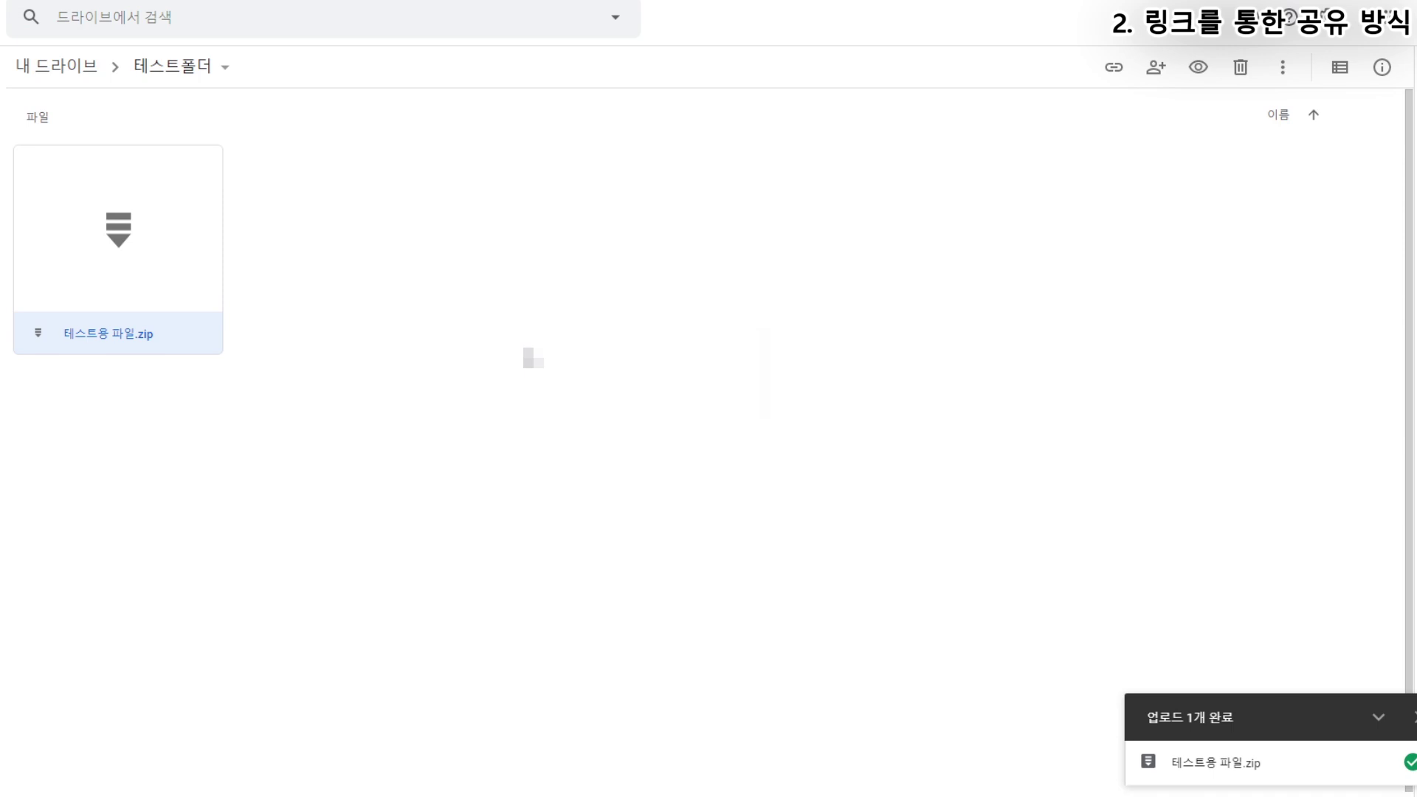
{"action": "left_click", "coordinate": [472, 376]}
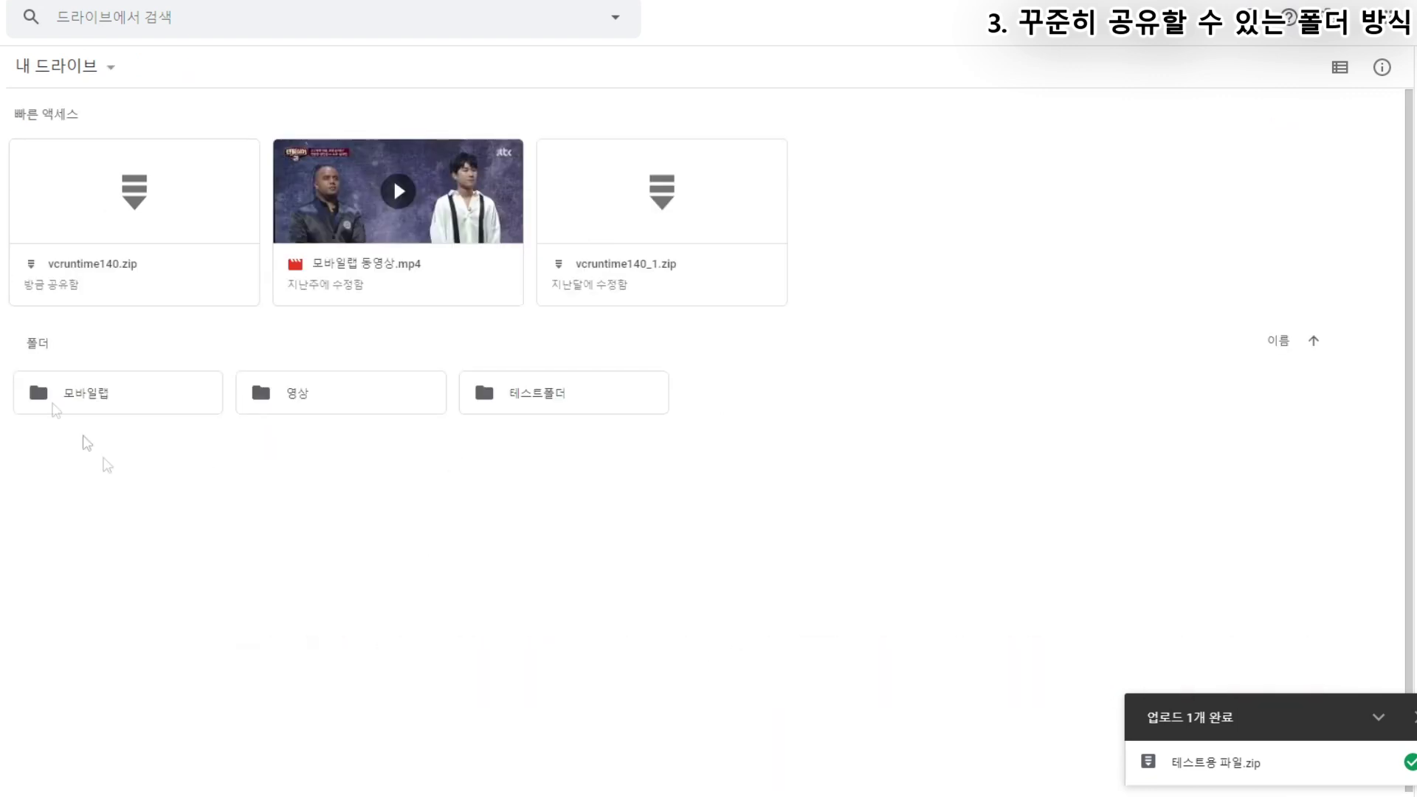
- Create a new folder named 공유폴더 in My Drive and deselect it
{"action": "right_click", "coordinate": [797, 473]}
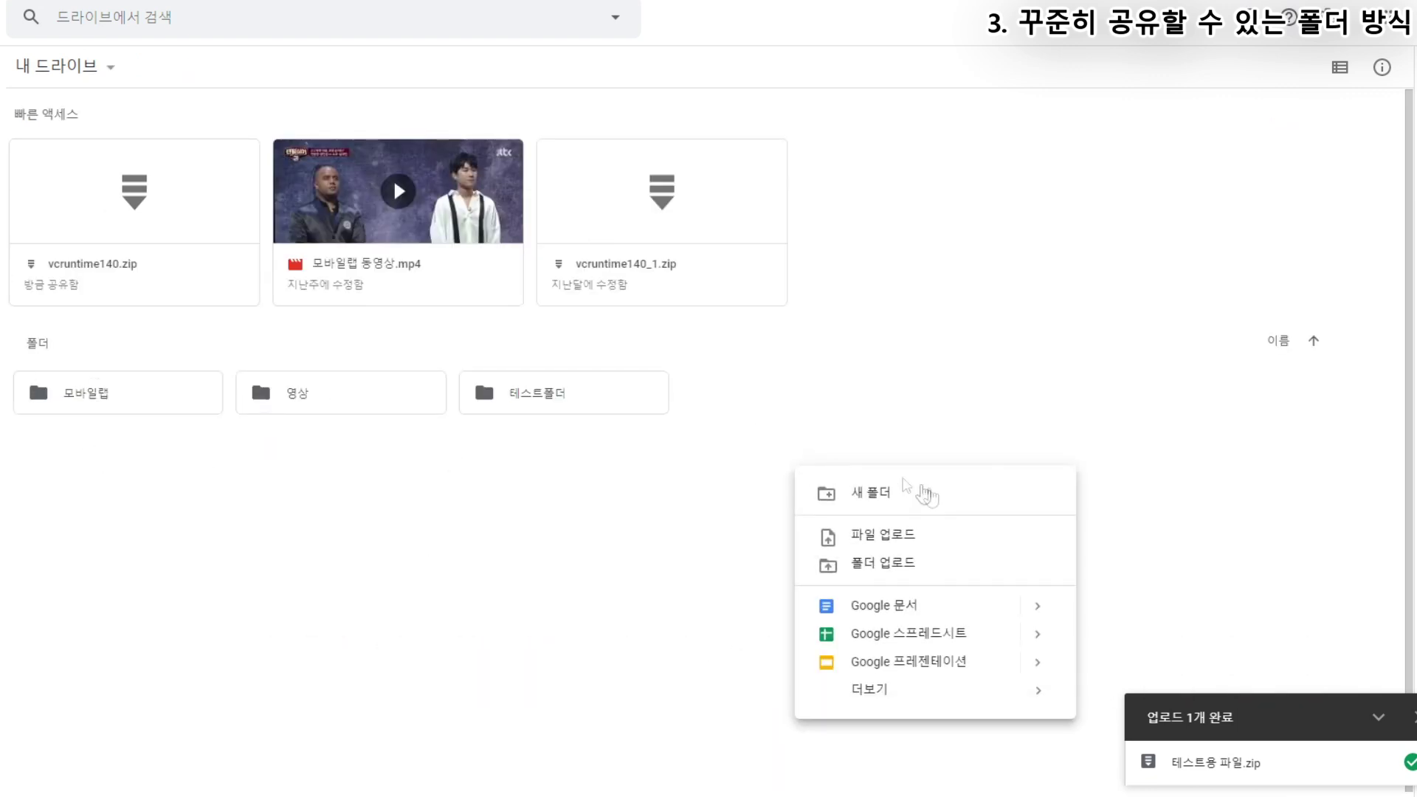
{"action": "left_click", "coordinate": [926, 496]}
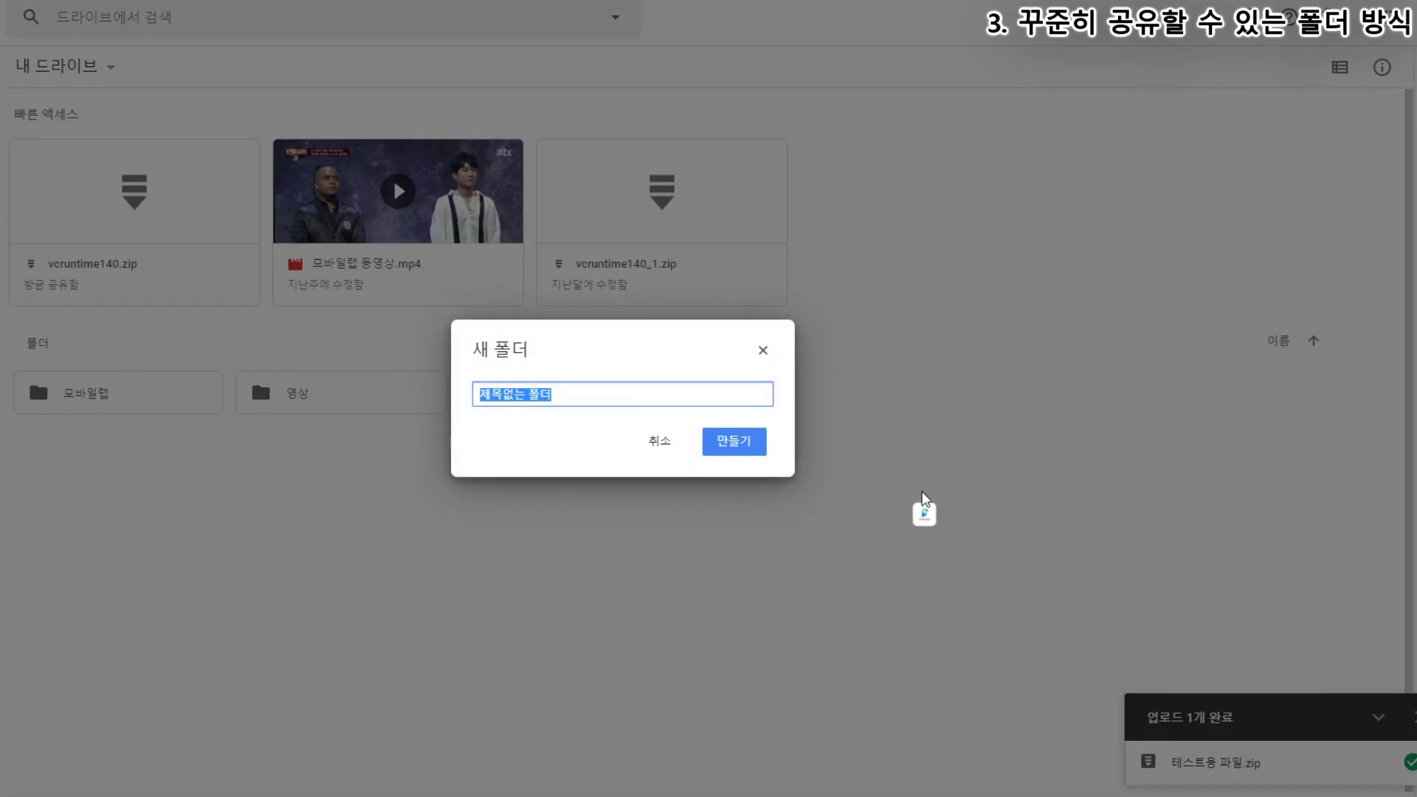
{"action": "type", "text": "공유폴더"}
{"action": "left_click", "coordinate": [736, 442]}
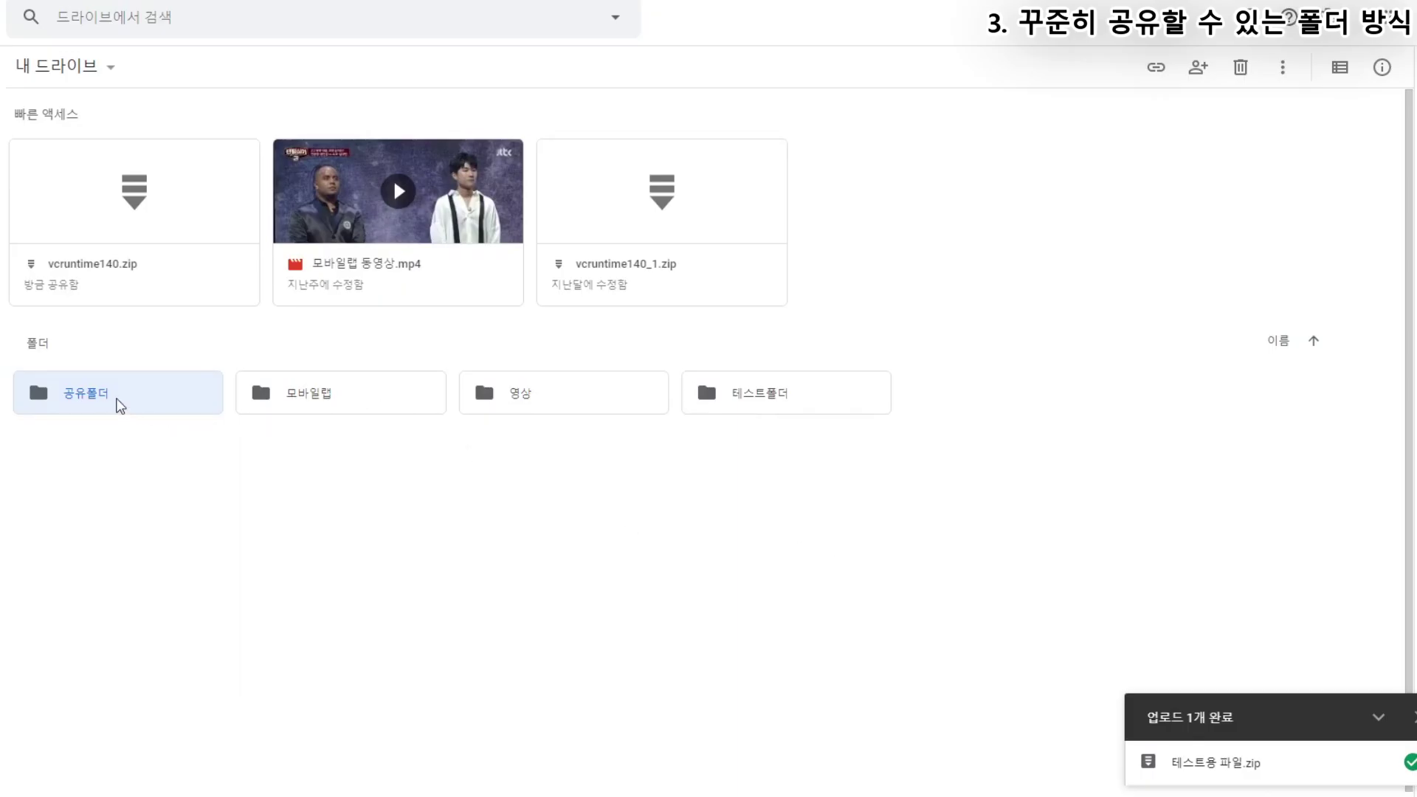
{"action": "left_click", "coordinate": [153, 528]}
- Start sharing the 공유폴더 folder with people and groups and add the recipient's e-mail address
{"action": "left_click", "coordinate": [96, 412]}
{"action": "right_click", "coordinate": [96, 411]}
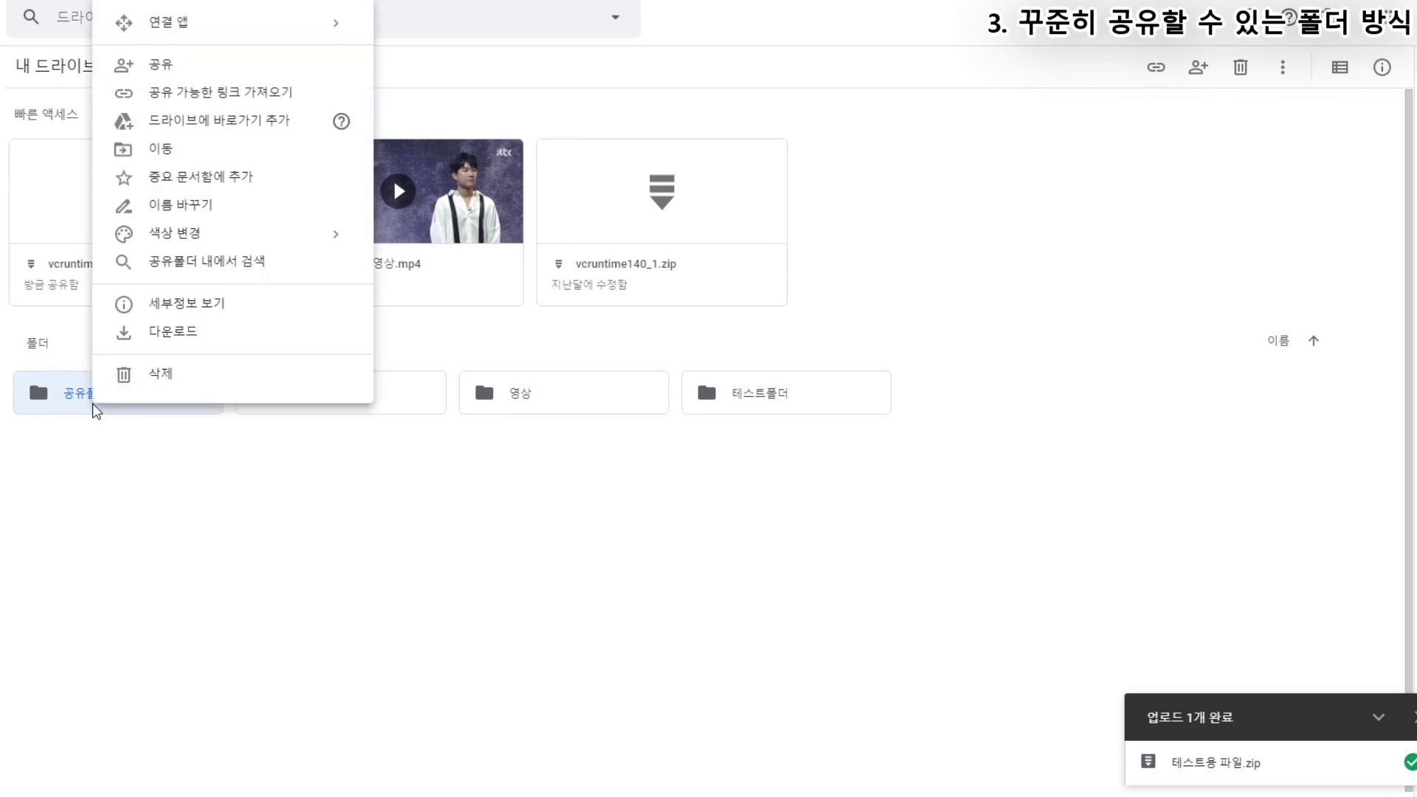
{"action": "left_click", "coordinate": [169, 74]}
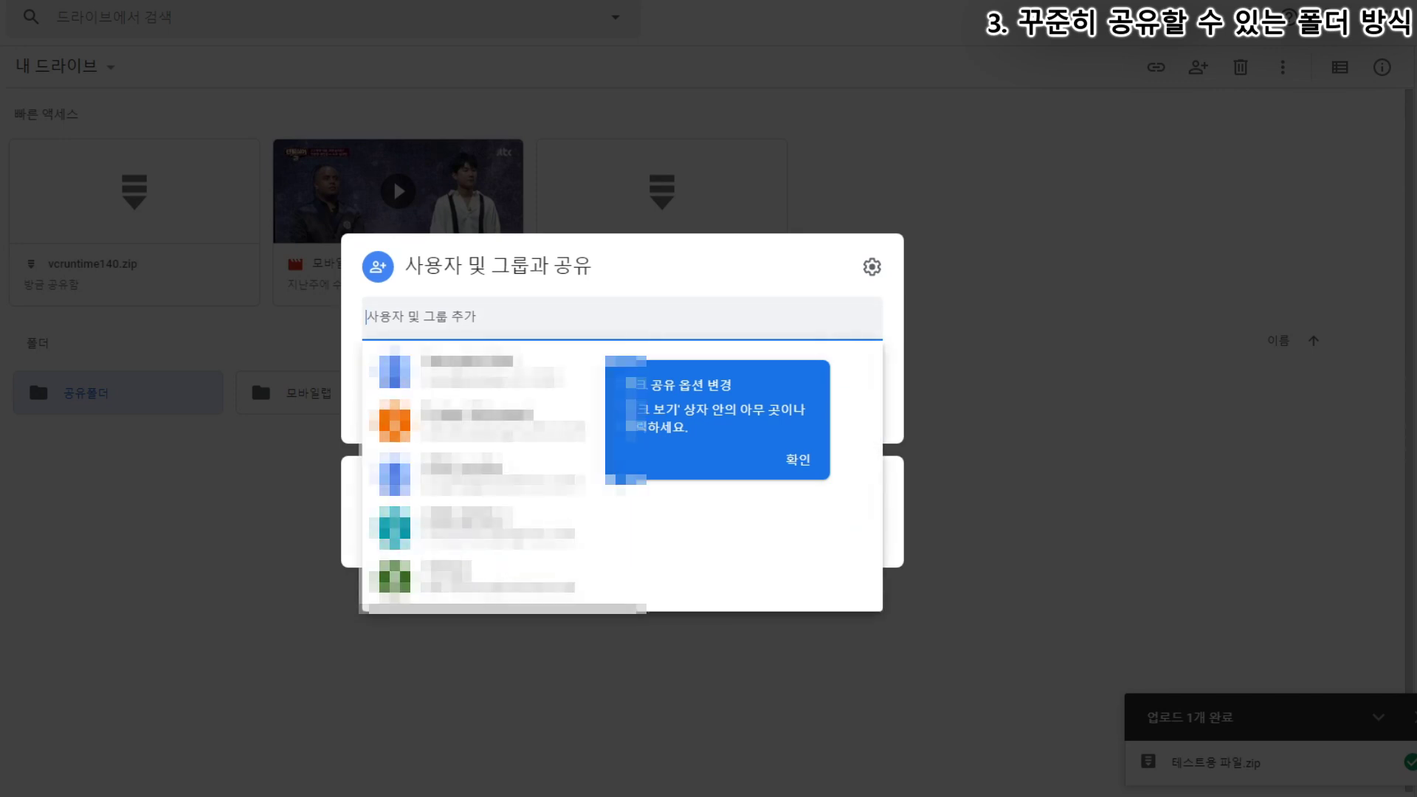
{"action": "key", "text": "Escape"}
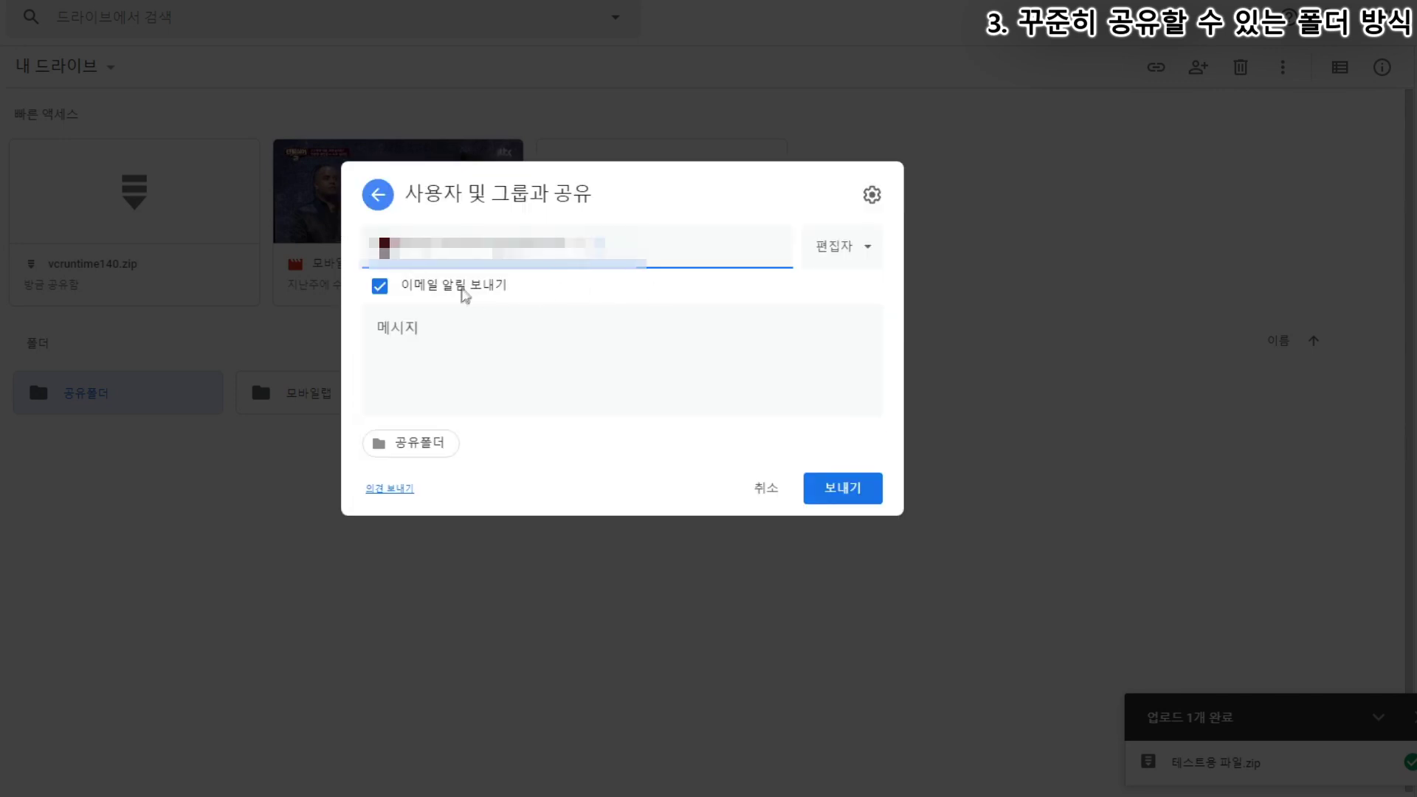
- Add the message "이것은 공유 폴더입니다. 맘대로 넣으세요", keep the recipient's role as editor (편집자) and send the invitation
{"action": "left_click", "coordinate": [378, 334]}
{"action": "type", "text": "이것"}
{"action": "type", "text": "공유 폴더입니다"}
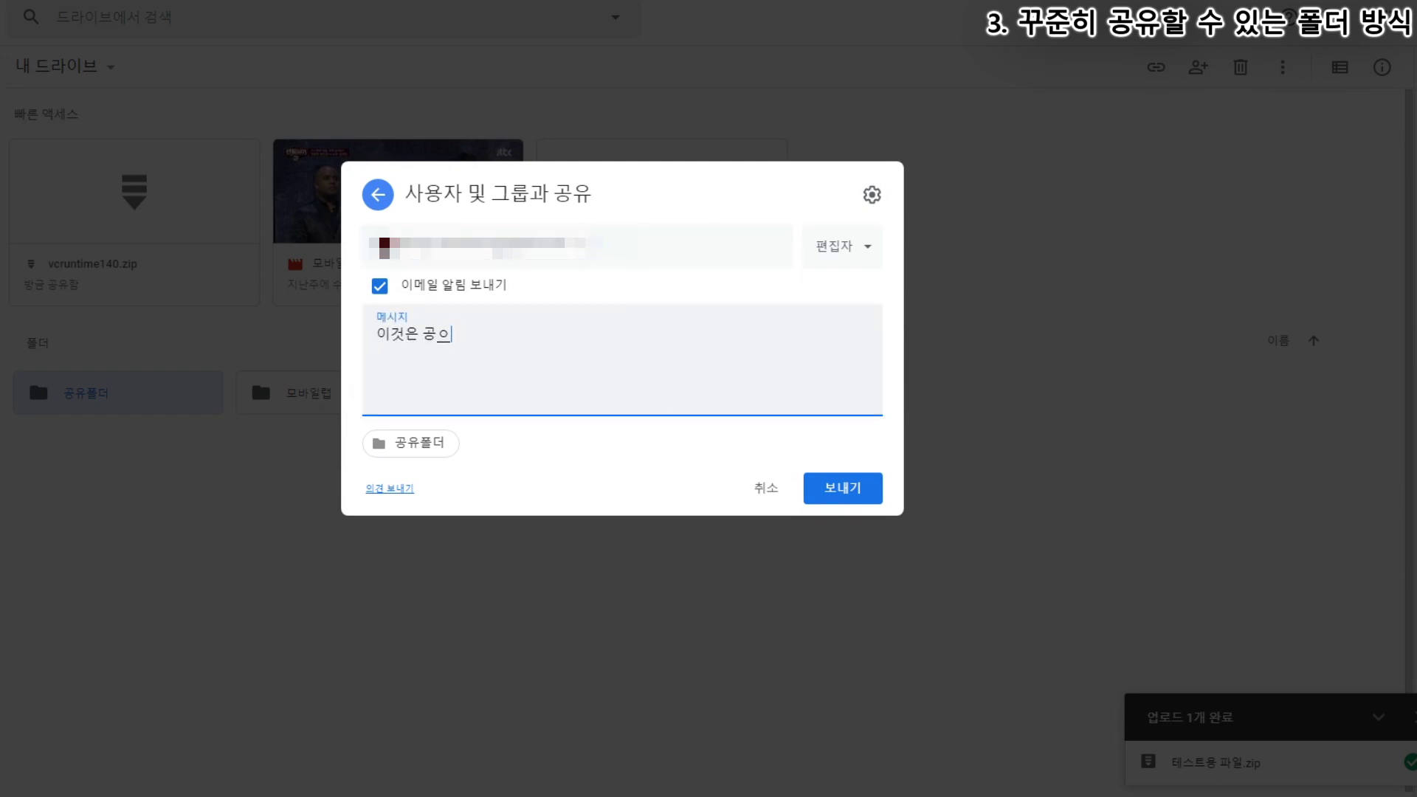
{"action": "type", "text": ". 맘대로 넣으세요"}
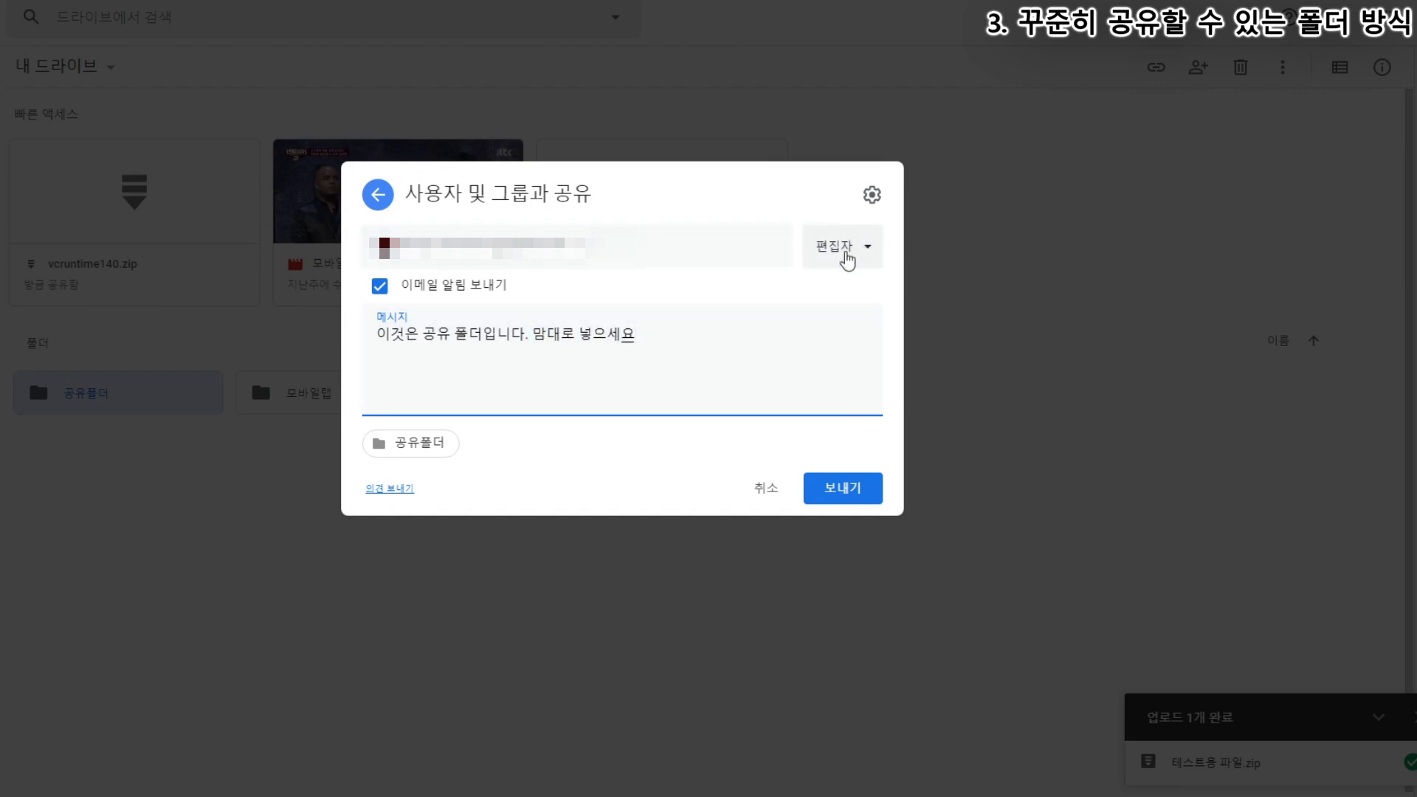
{"action": "left_click", "coordinate": [849, 255]}
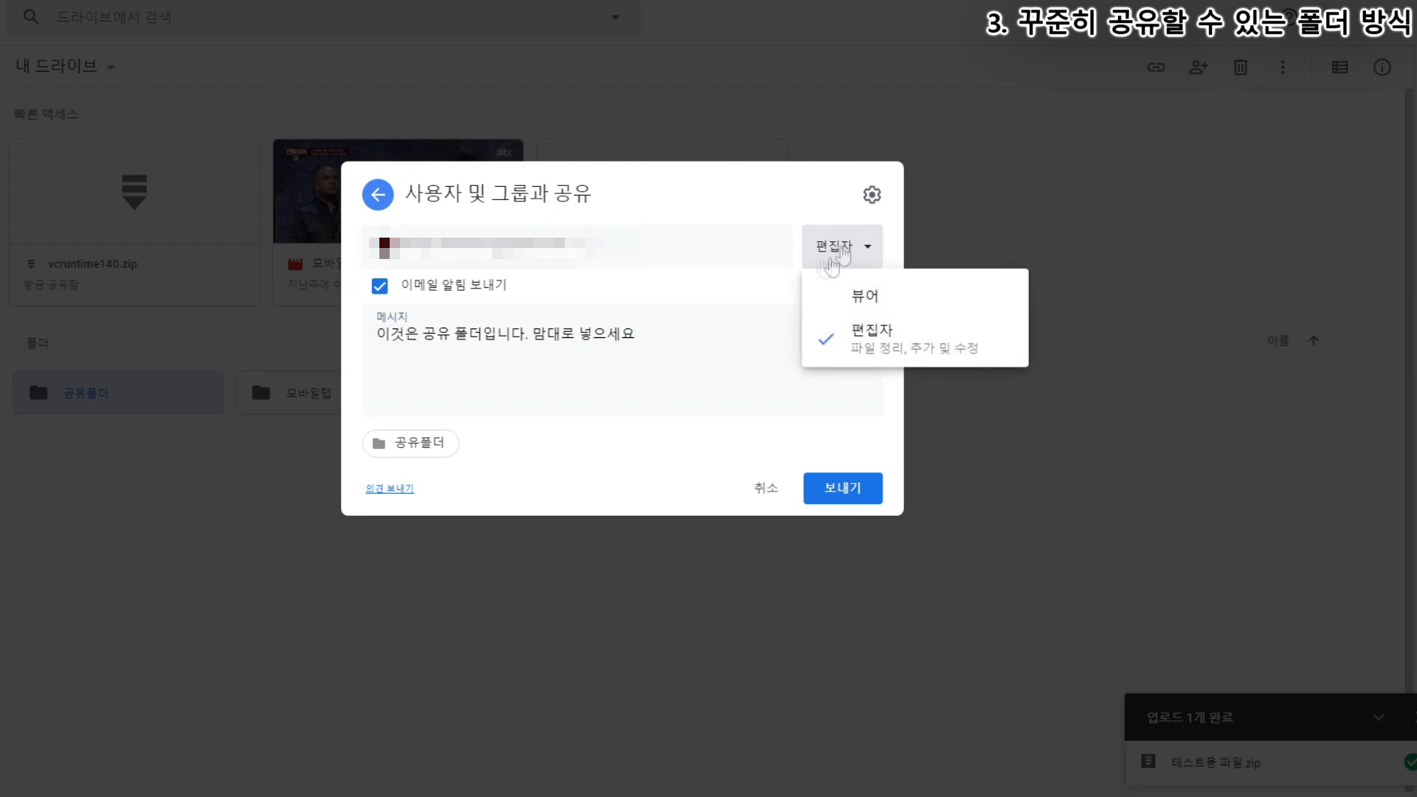
{"action": "left_click", "coordinate": [841, 330]}
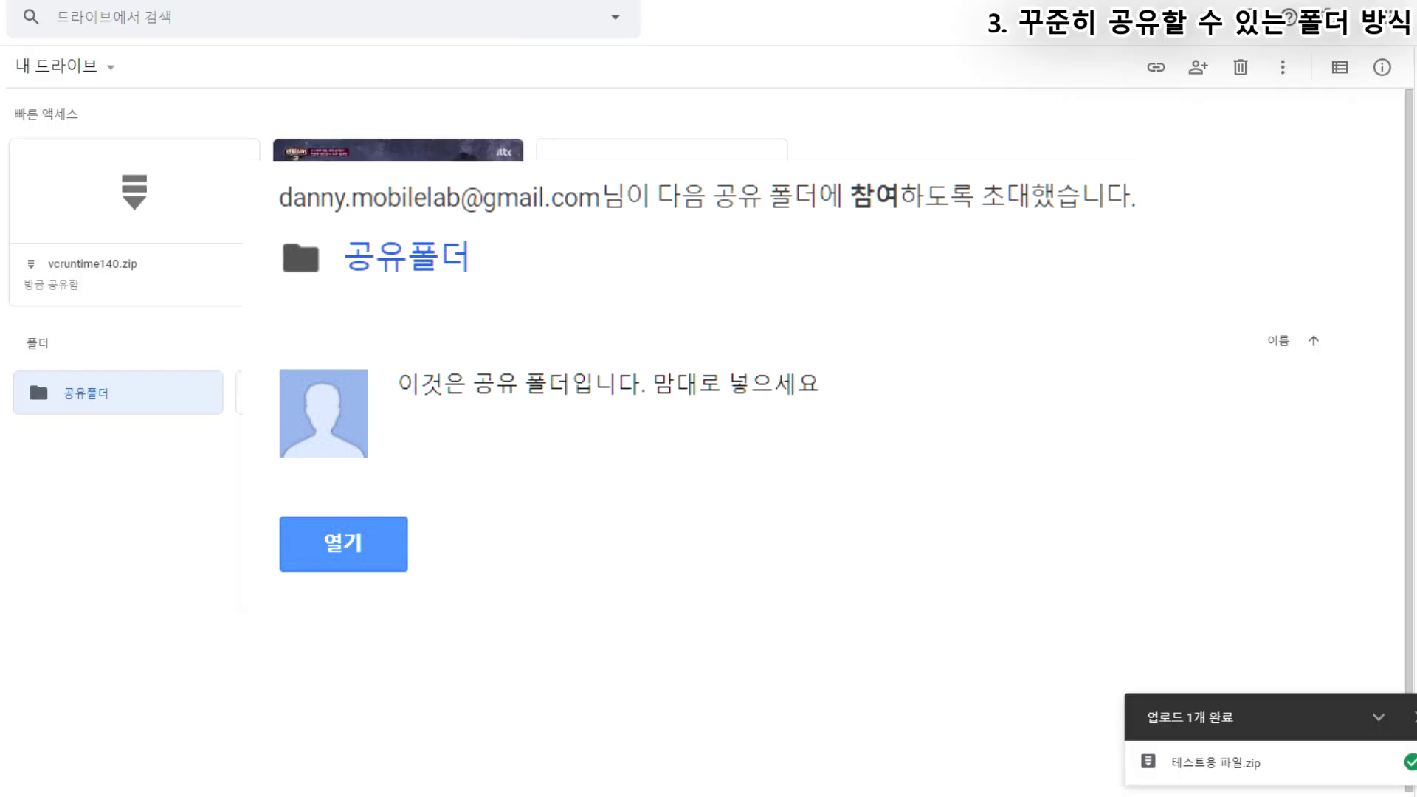
- Compare the shared 공유폴더 folder's icon with those of the 모바일랩, 영상 and 테스트폴더 folders and open 공유폴더
{"action": "left_click", "coordinate": [113, 433]}
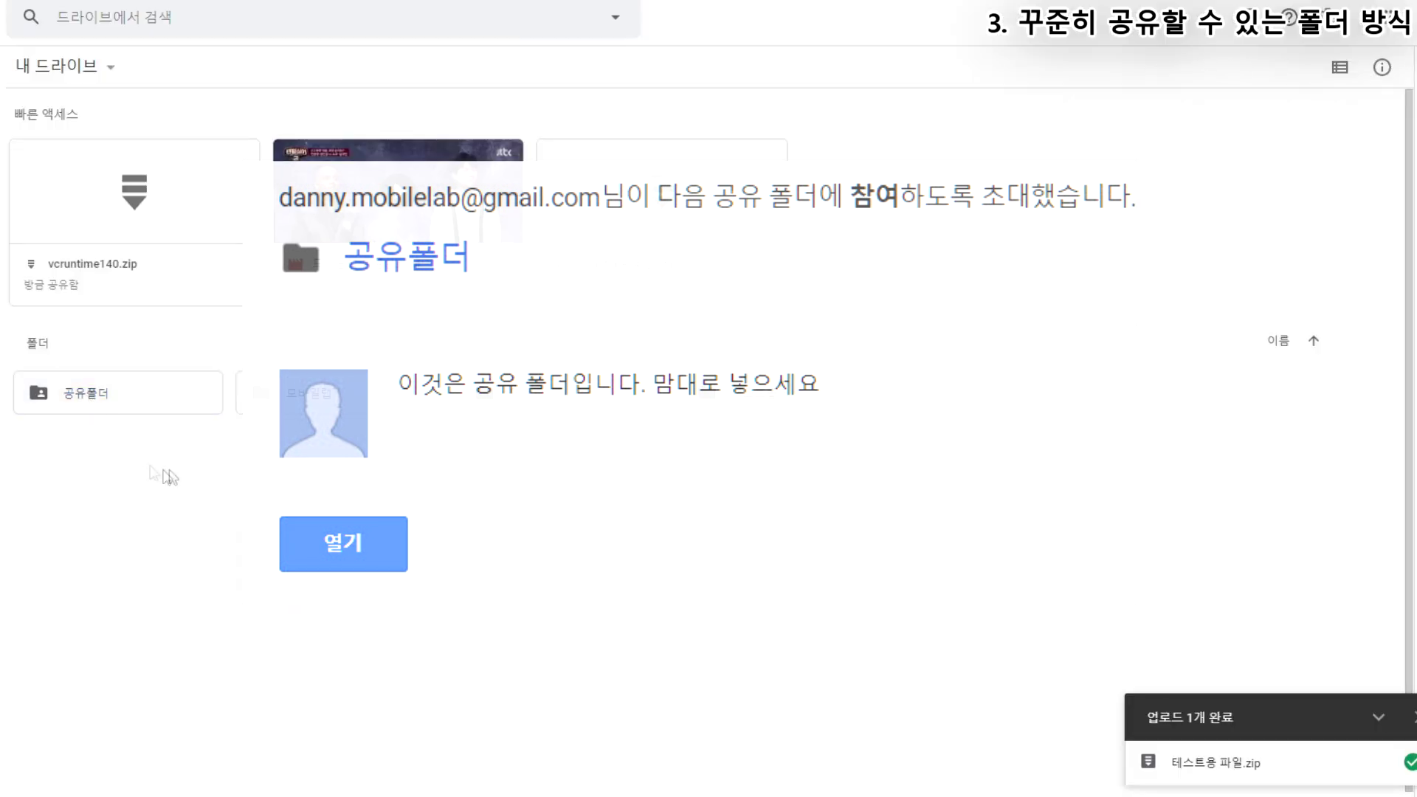
{"action": "left_click", "coordinate": [94, 402]}
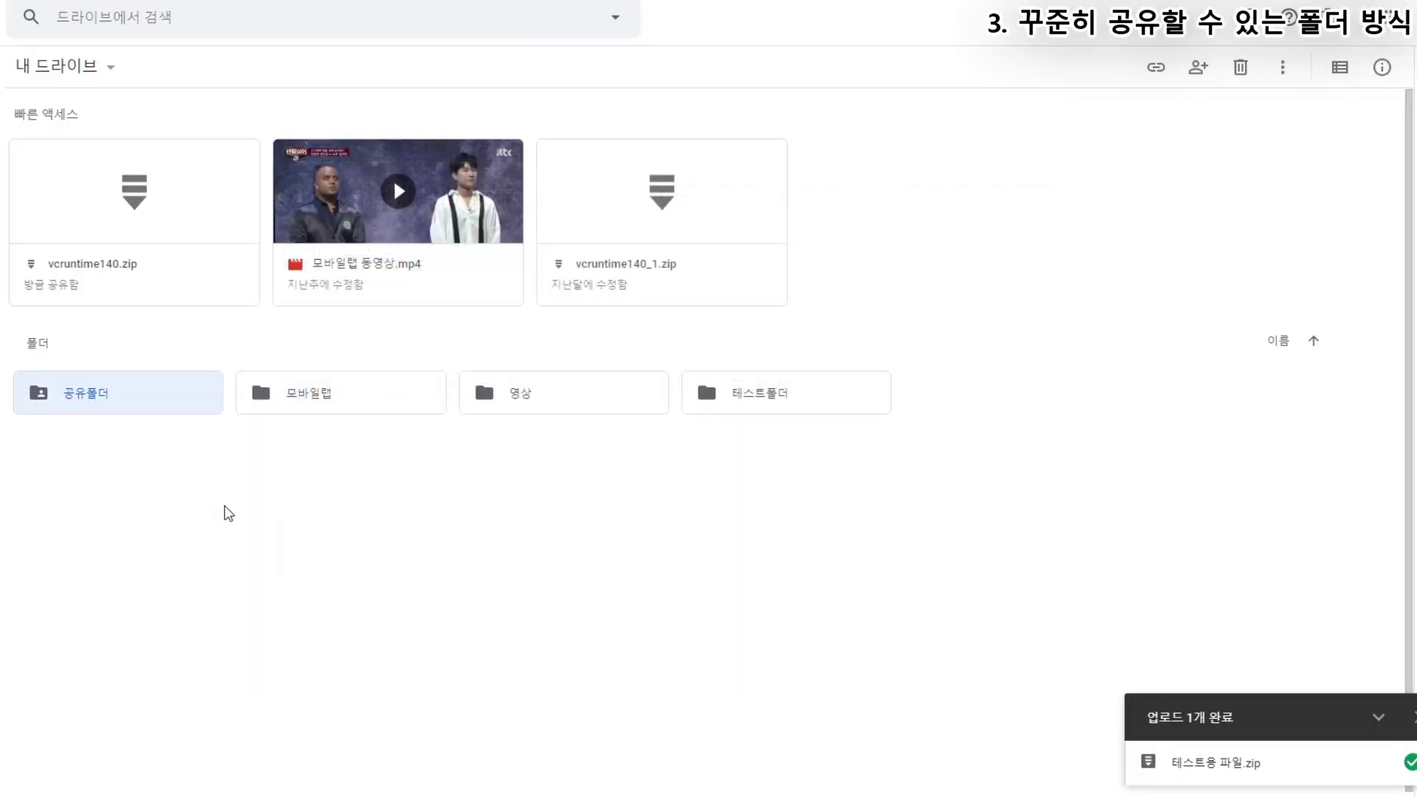
{"action": "left_click", "coordinate": [302, 398]}
{"action": "left_click", "coordinate": [490, 396]}
{"action": "left_click", "coordinate": [754, 397]}
{"action": "left_click", "coordinate": [110, 407]}
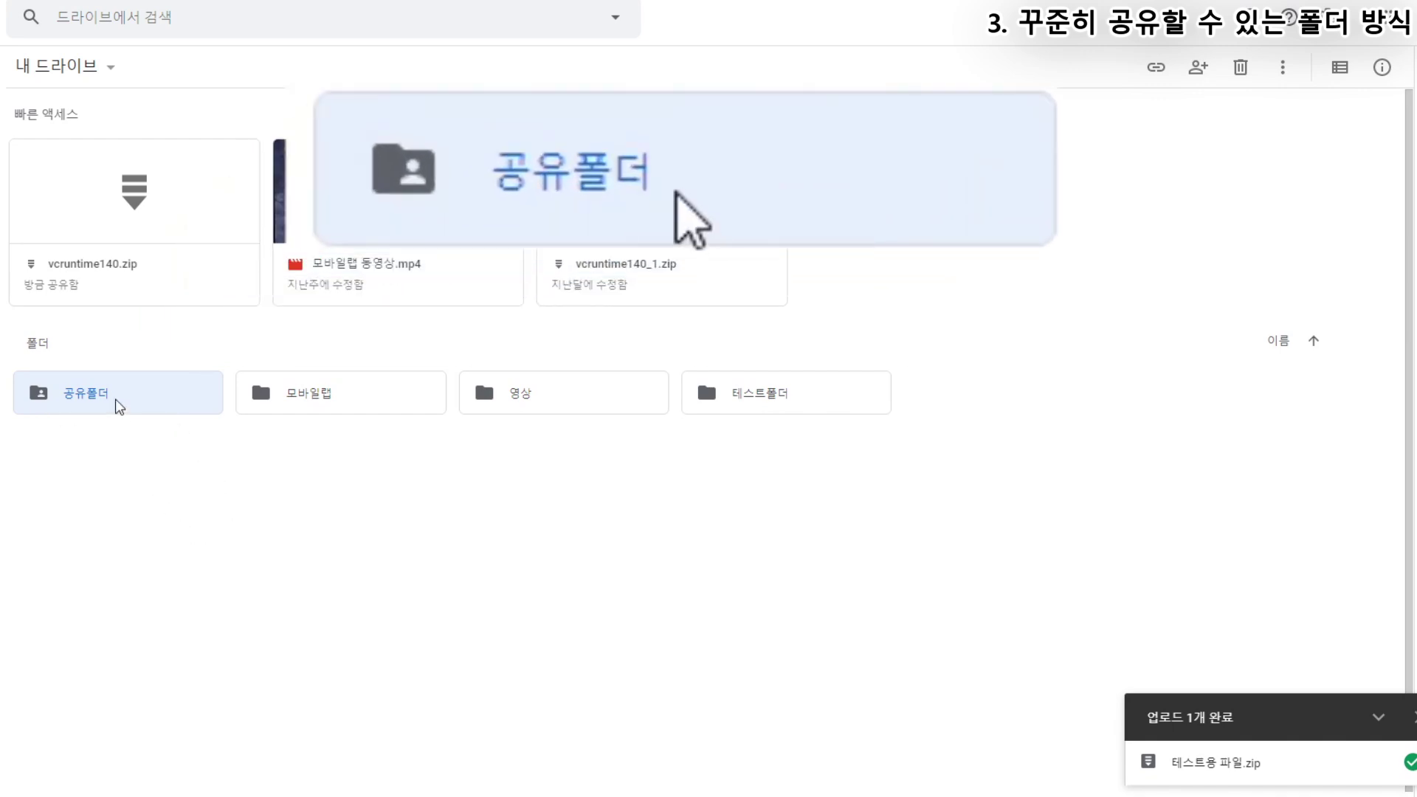
{"action": "double_click", "coordinate": [104, 395]}
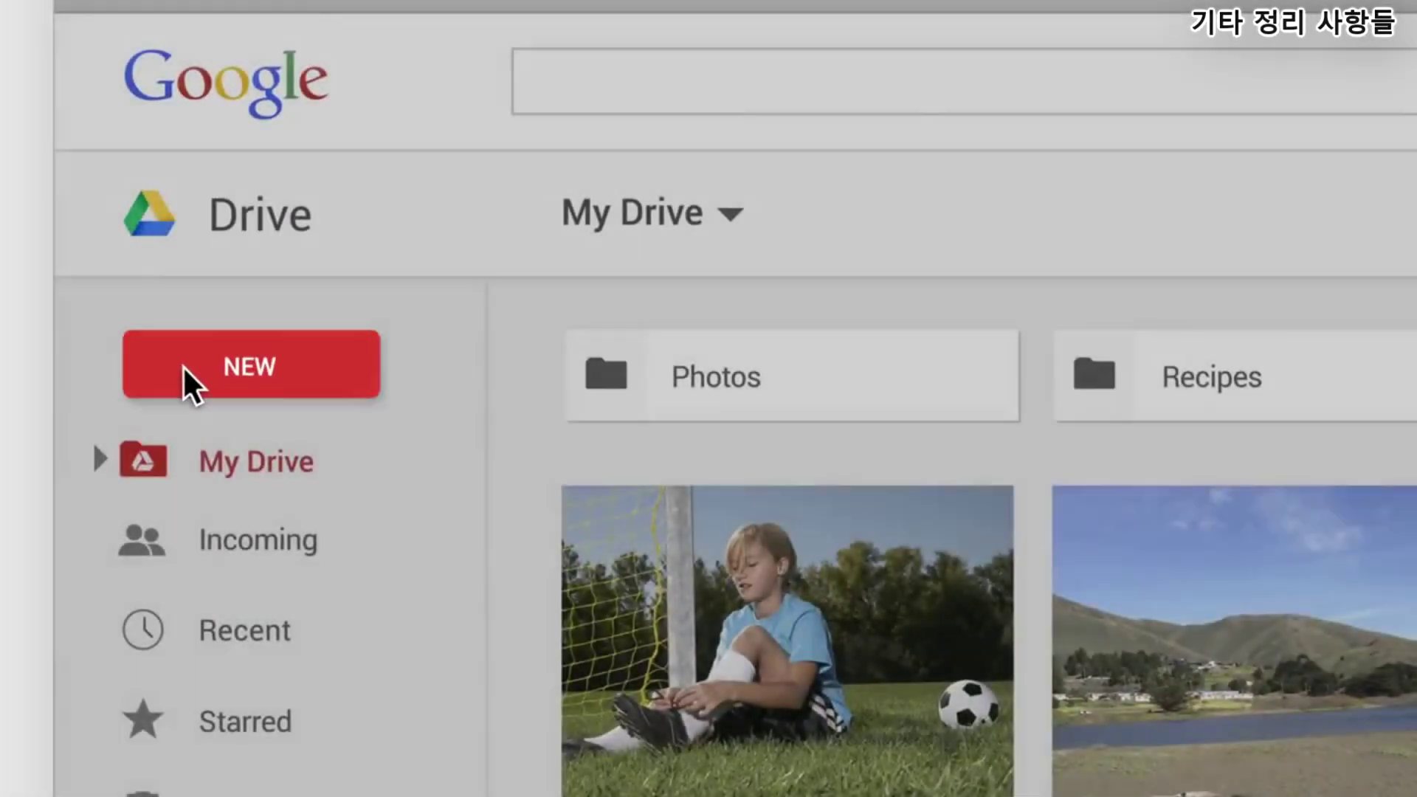
{"action": "left_click", "coordinate": [183, 365]}
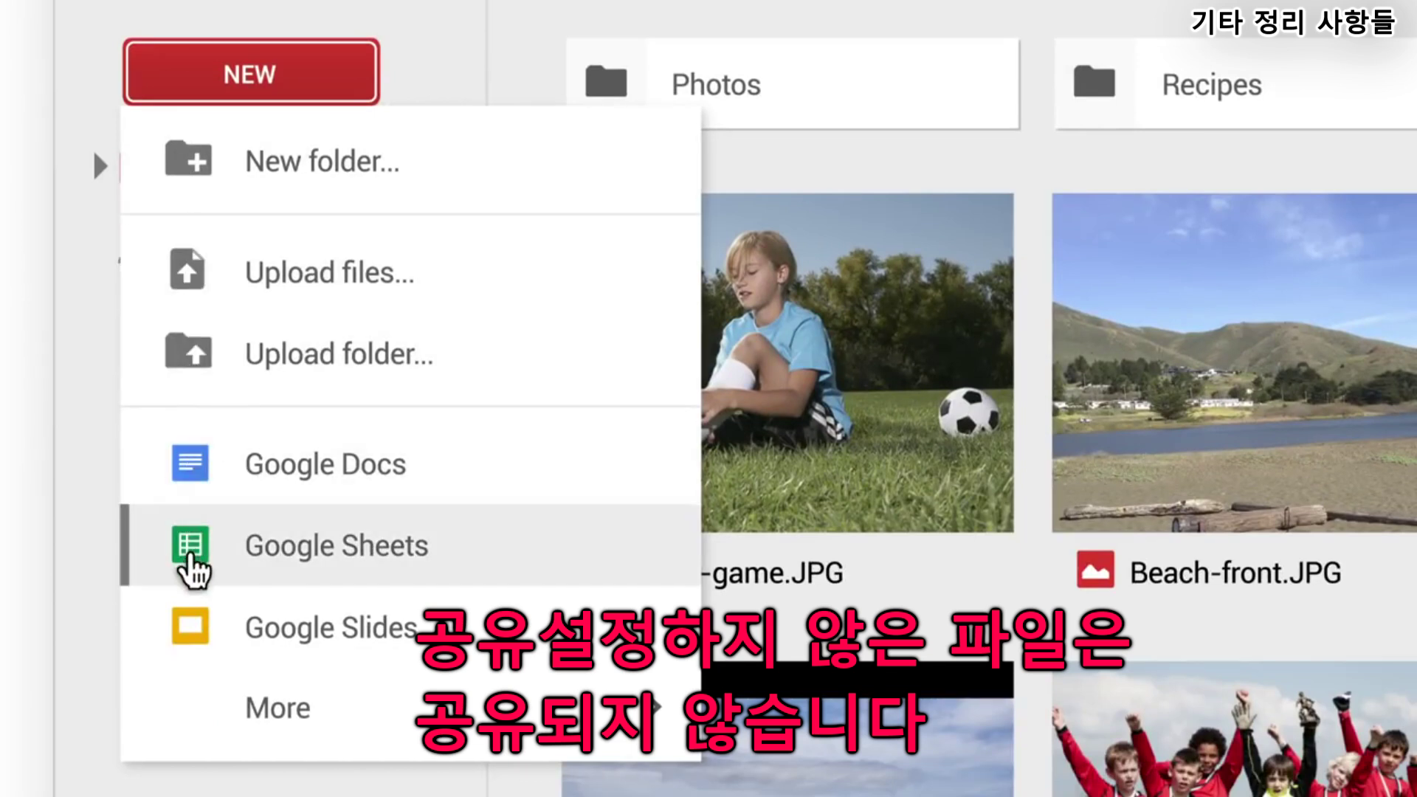
{"action": "mouse_move", "coordinate": [196, 718]}
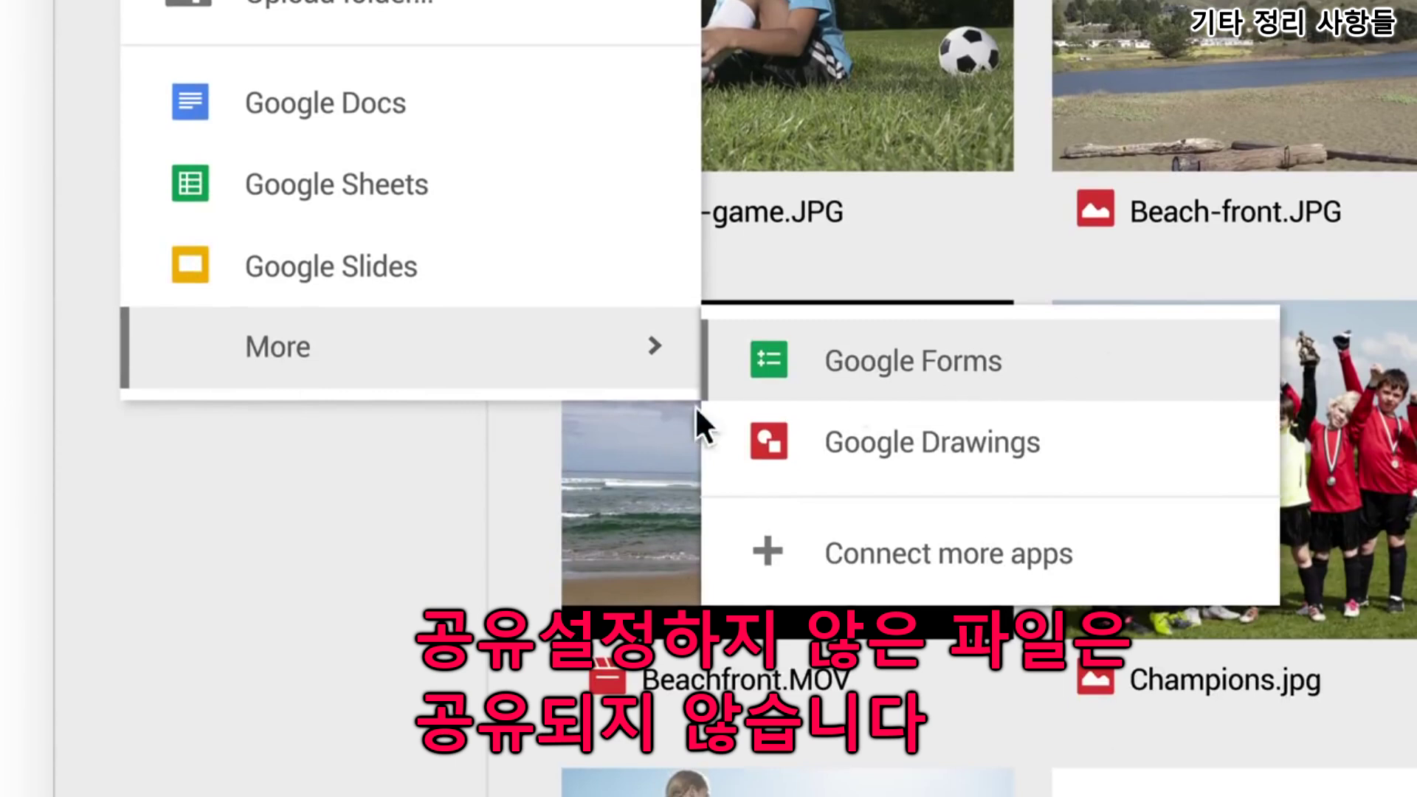
{"action": "left_click", "coordinate": [282, 455]}
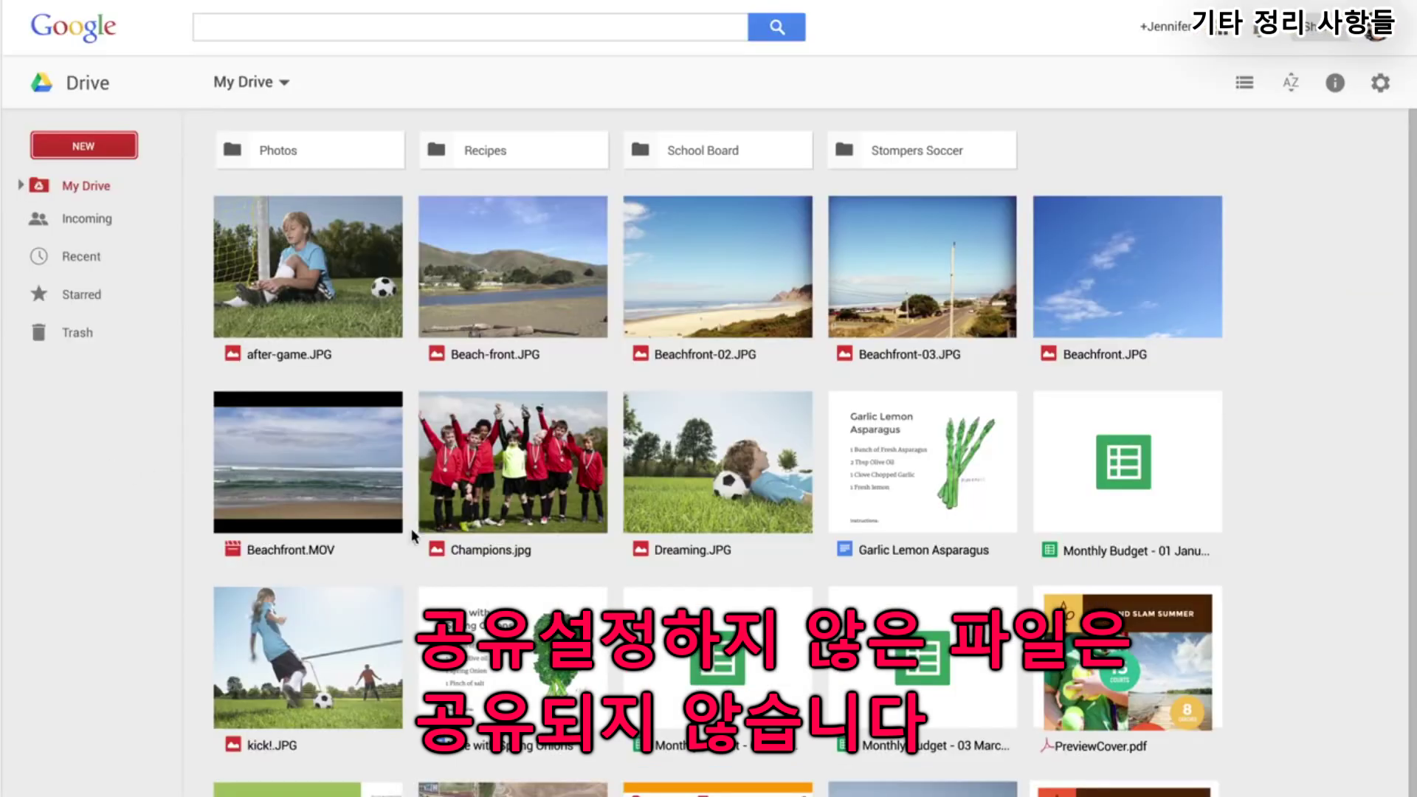
- Select Champions.jpg, show the details pane and examine the activity history
{"action": "left_click", "coordinate": [500, 516]}
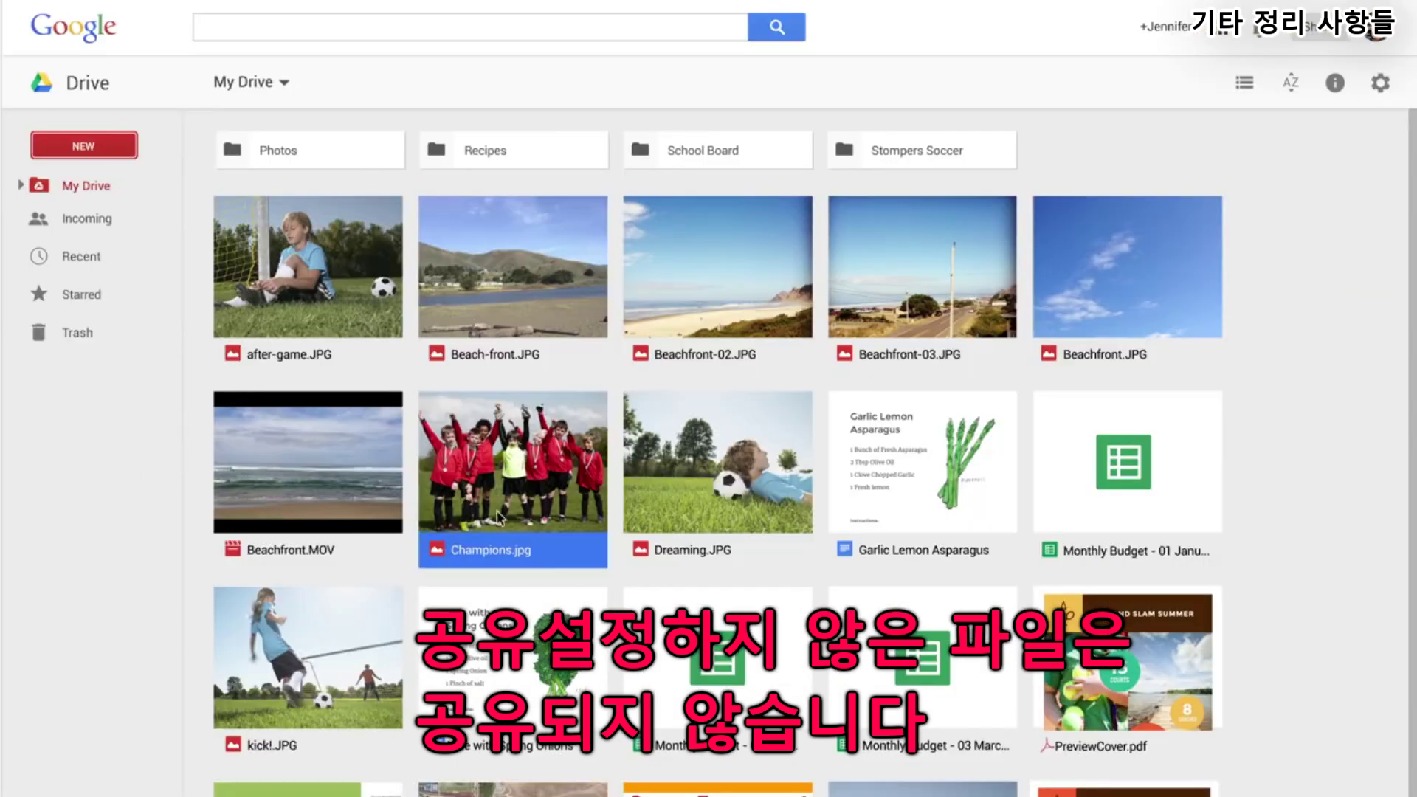
{"action": "left_click", "coordinate": [1336, 82]}
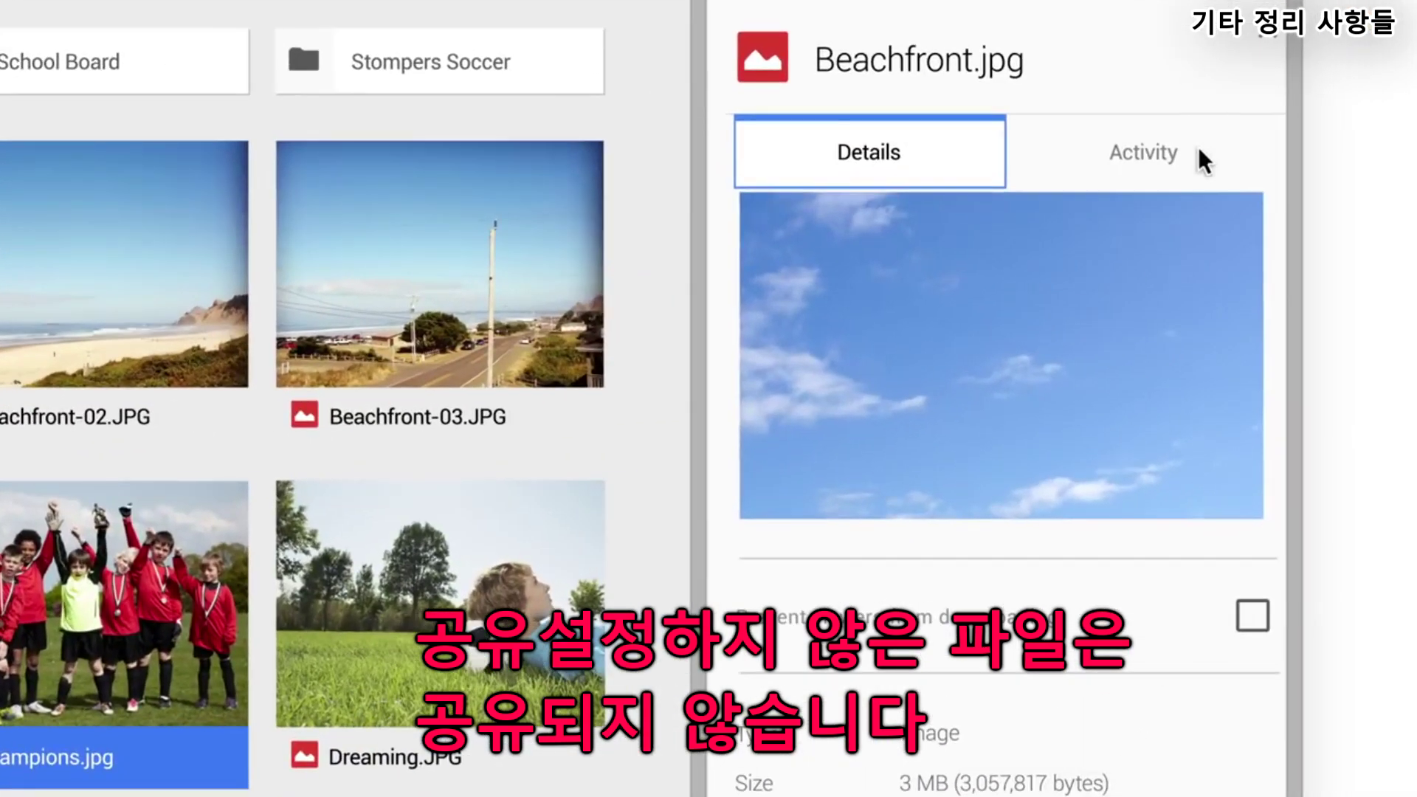
{"action": "left_click", "coordinate": [1203, 159]}
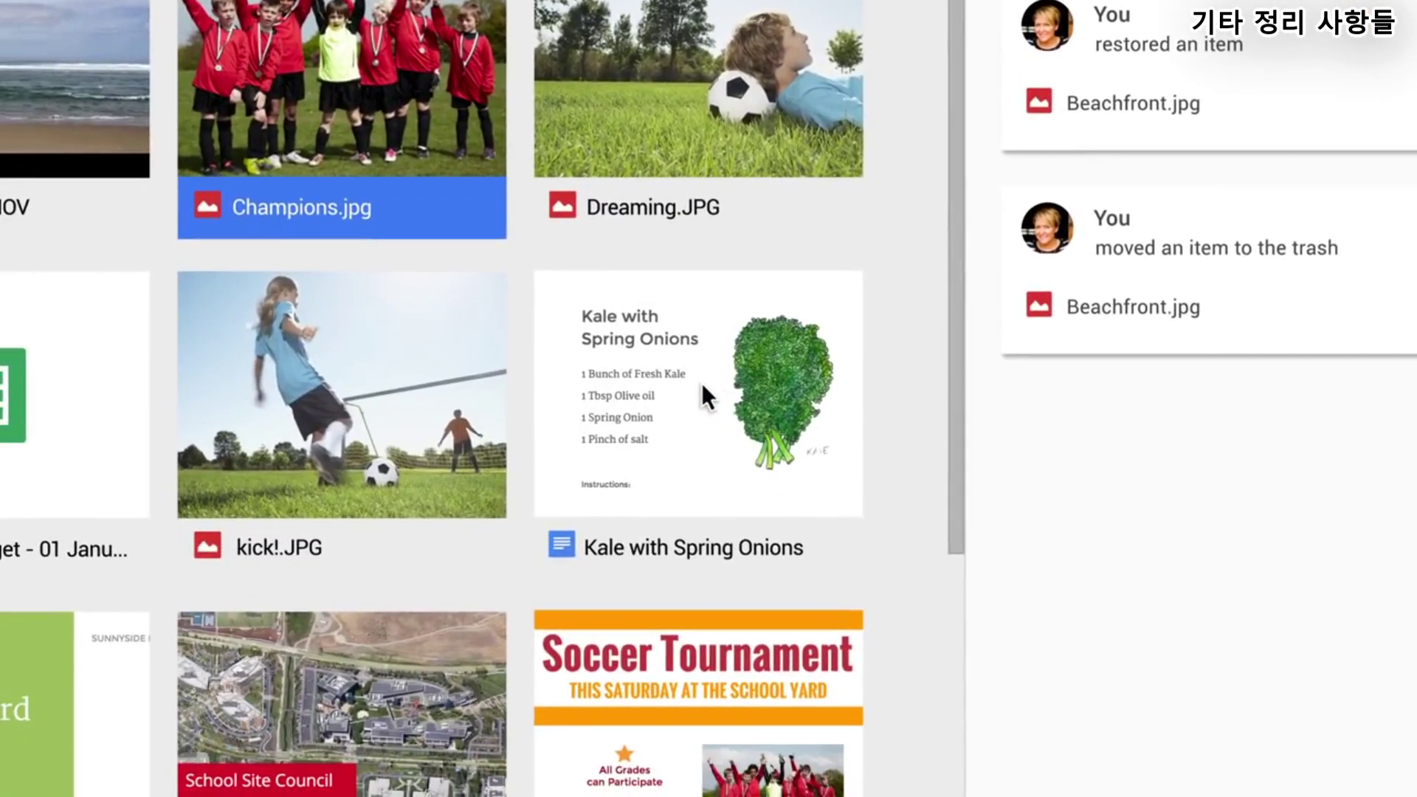
- Open the Kale with Spring Onions document to view it and close it again
{"action": "double_click", "coordinate": [705, 395]}
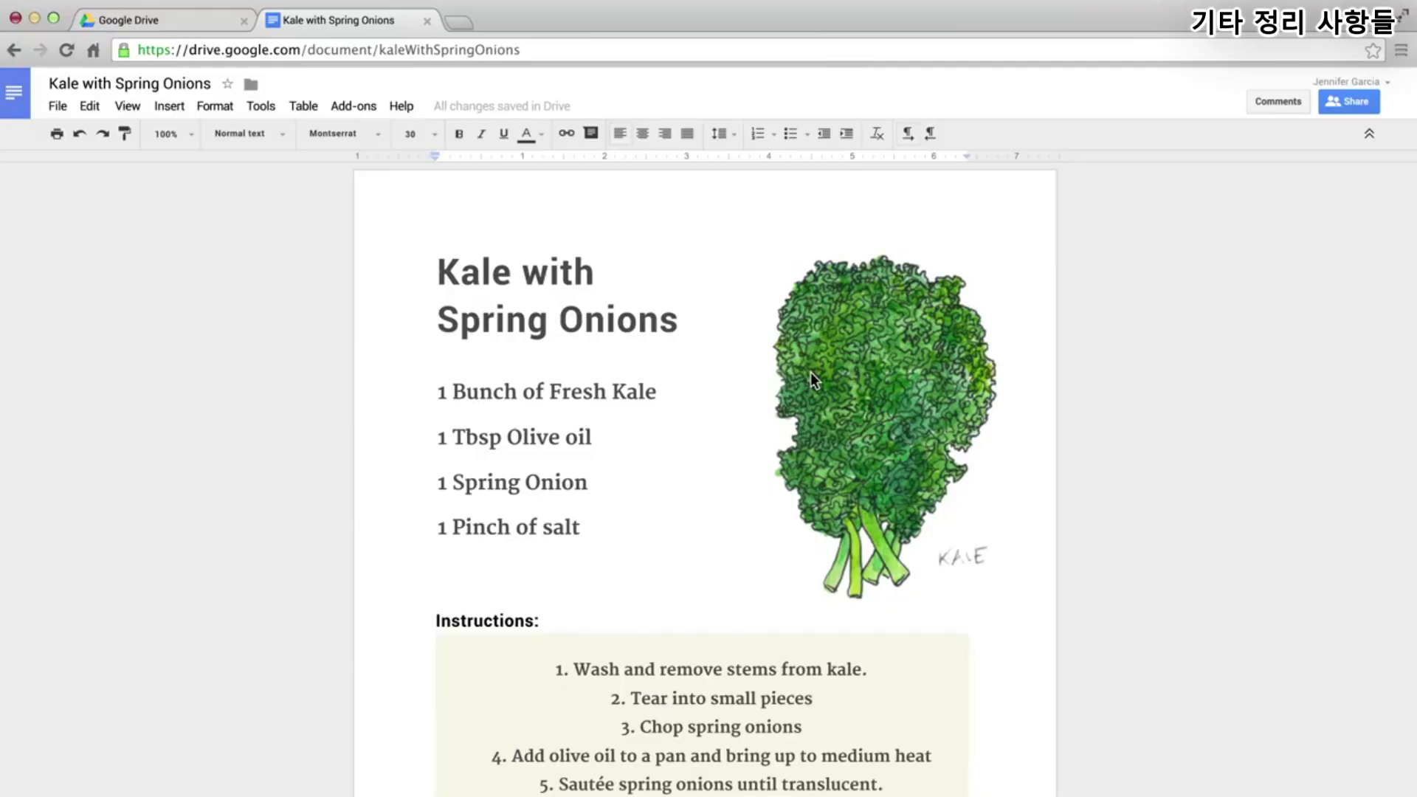
{"action": "left_click", "coordinate": [427, 21]}
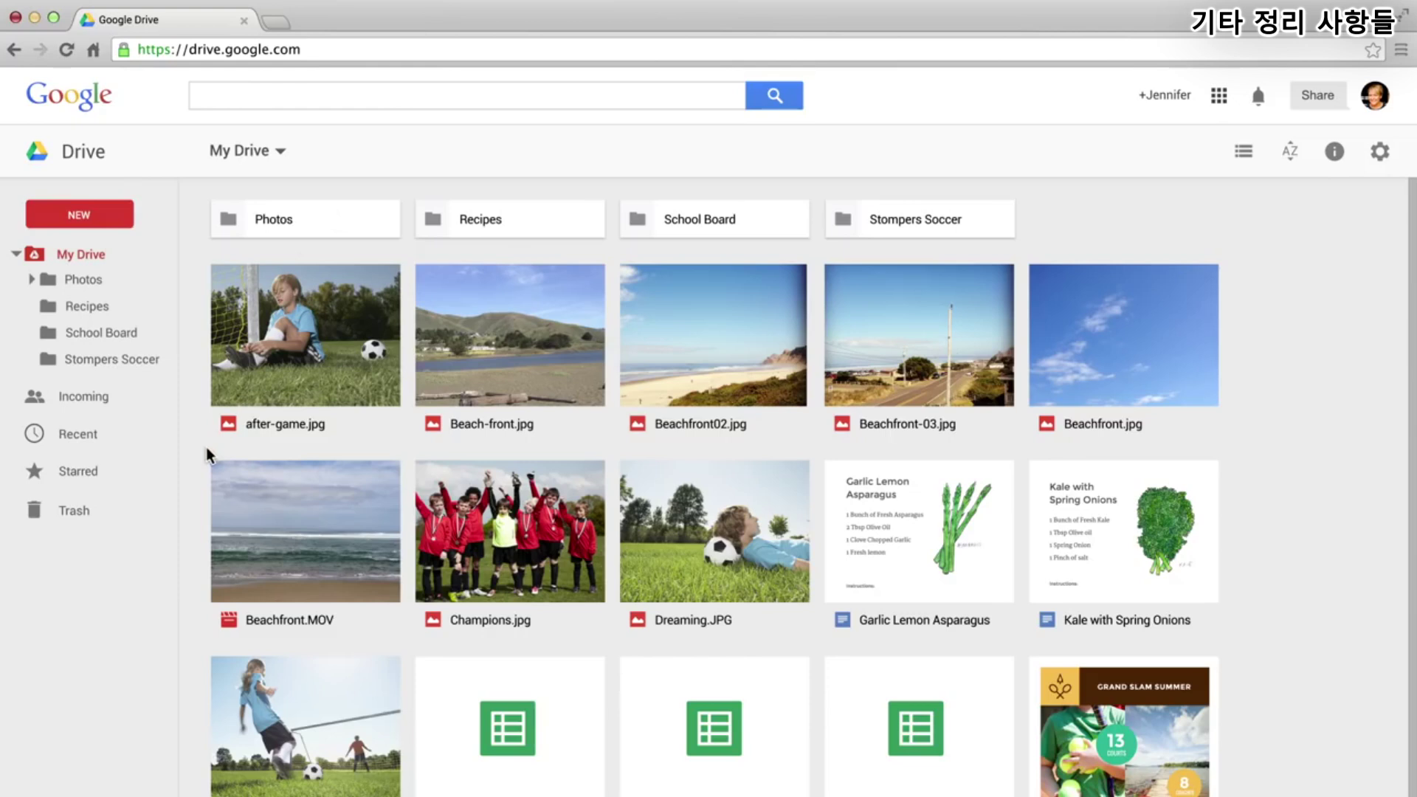
- Select Beachfront.MOV, Champions.jpg, Dreaming.JPG, Beach-front.jpg and Beachfront-03.jpg together and move them into the Stompers Soccer folder
{"action": "left_click_drag", "start_coordinate": [206, 446], "coordinate": [816, 635]}
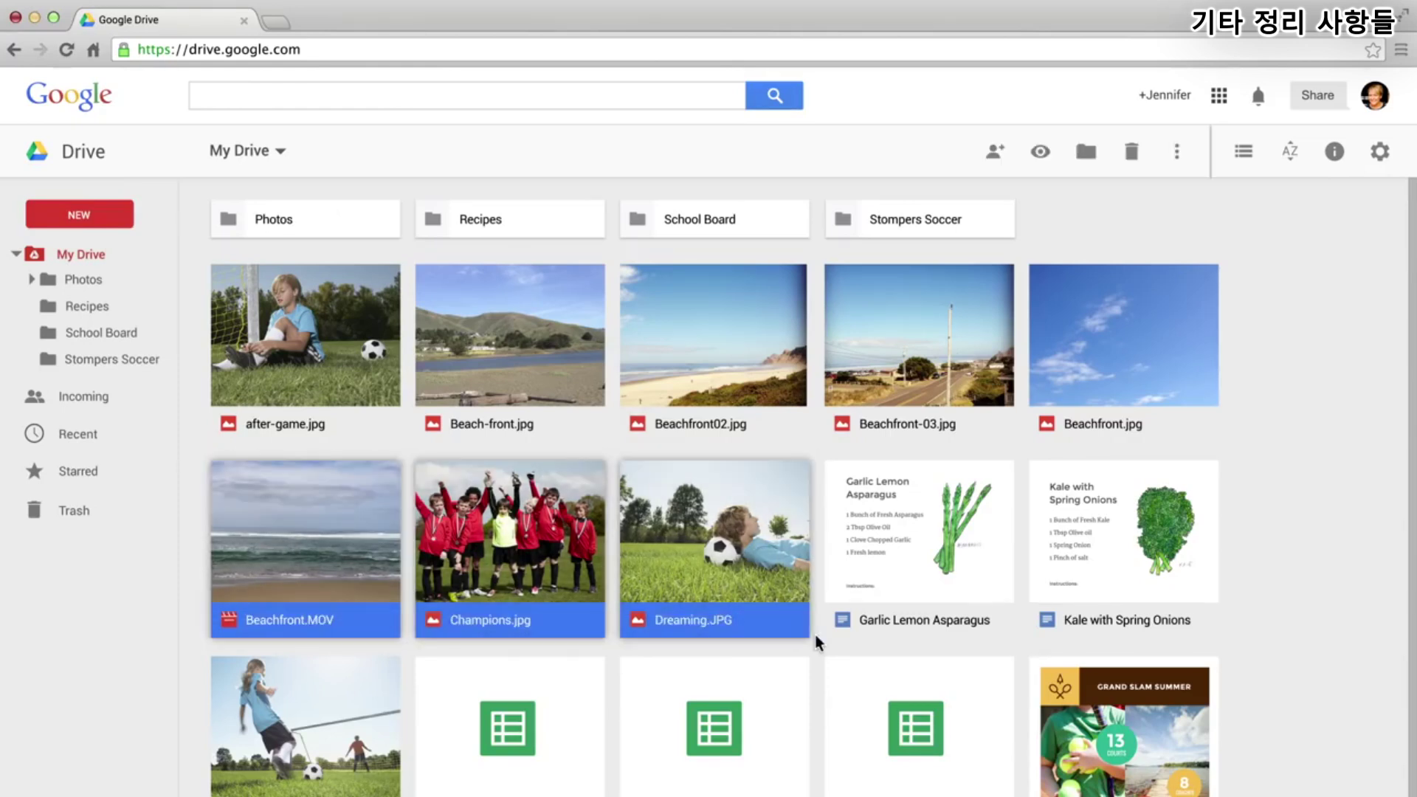
{"action": "left_click", "coordinate": [563, 374], "text": "super"}
{"action": "left_click", "coordinate": [865, 343], "text": "super"}
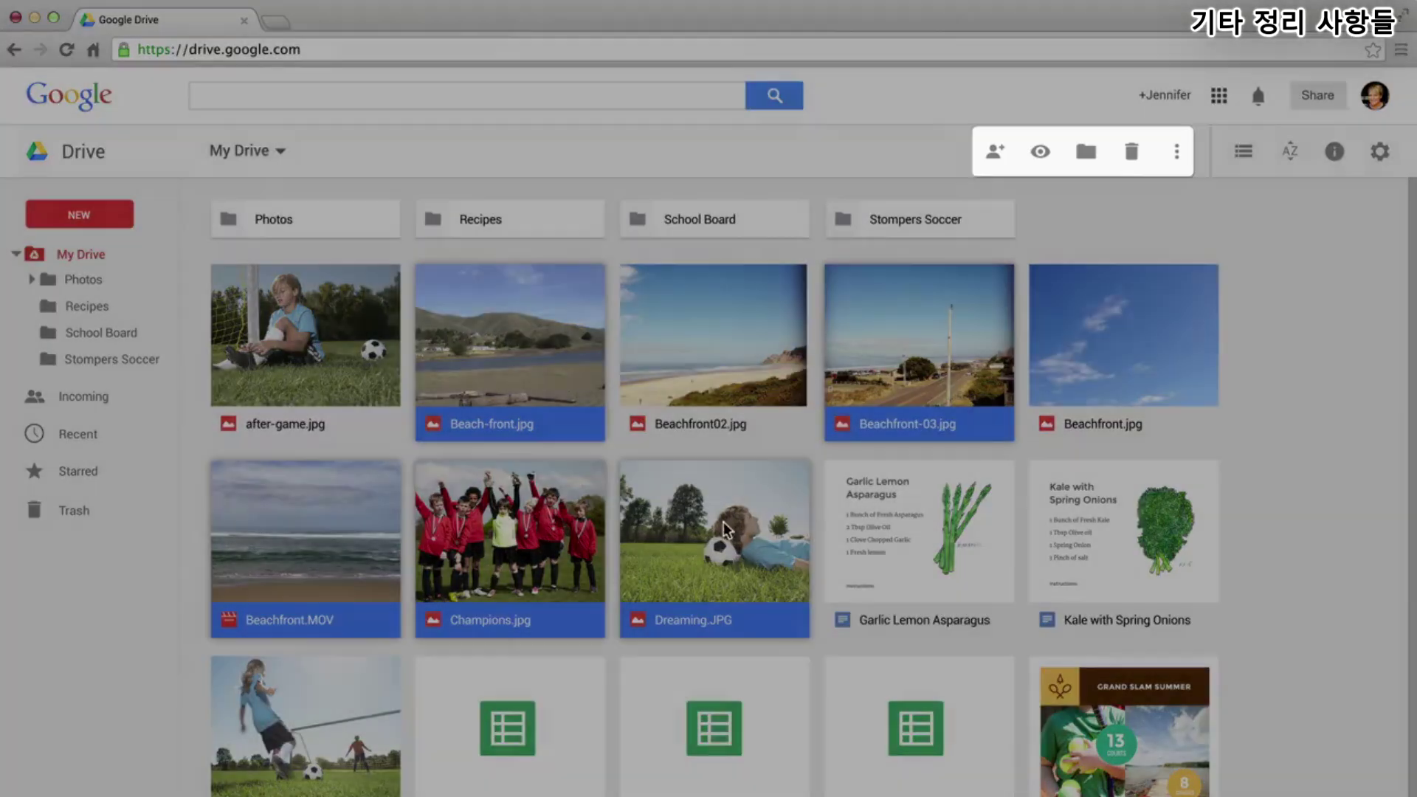
{"action": "right_click", "coordinate": [714, 530]}
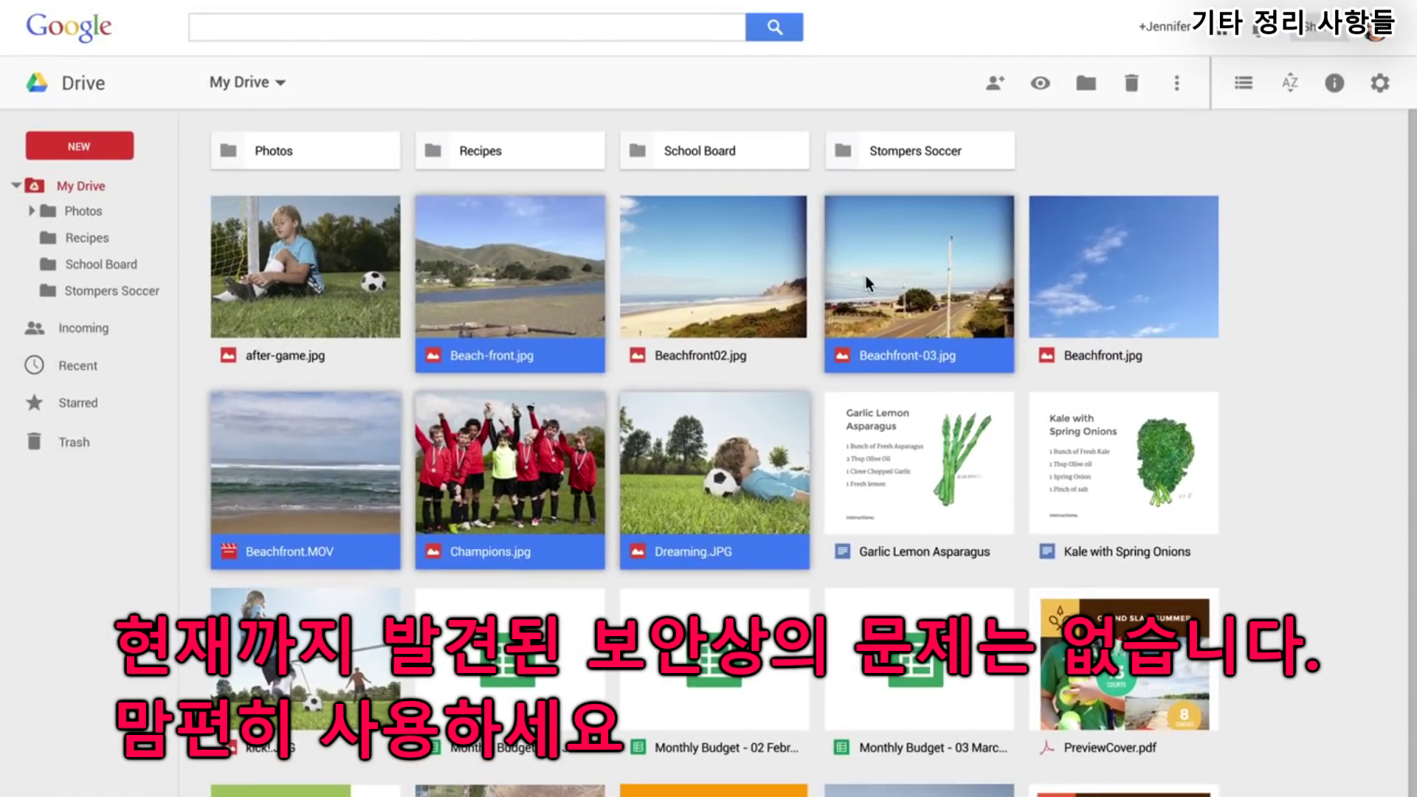
{"action": "left_click_drag", "start_coordinate": [865, 276], "coordinate": [893, 149]}
{"action": "scroll", "coordinate": [708, 399], "scroll_direction": "down", "scroll_amount": 5}
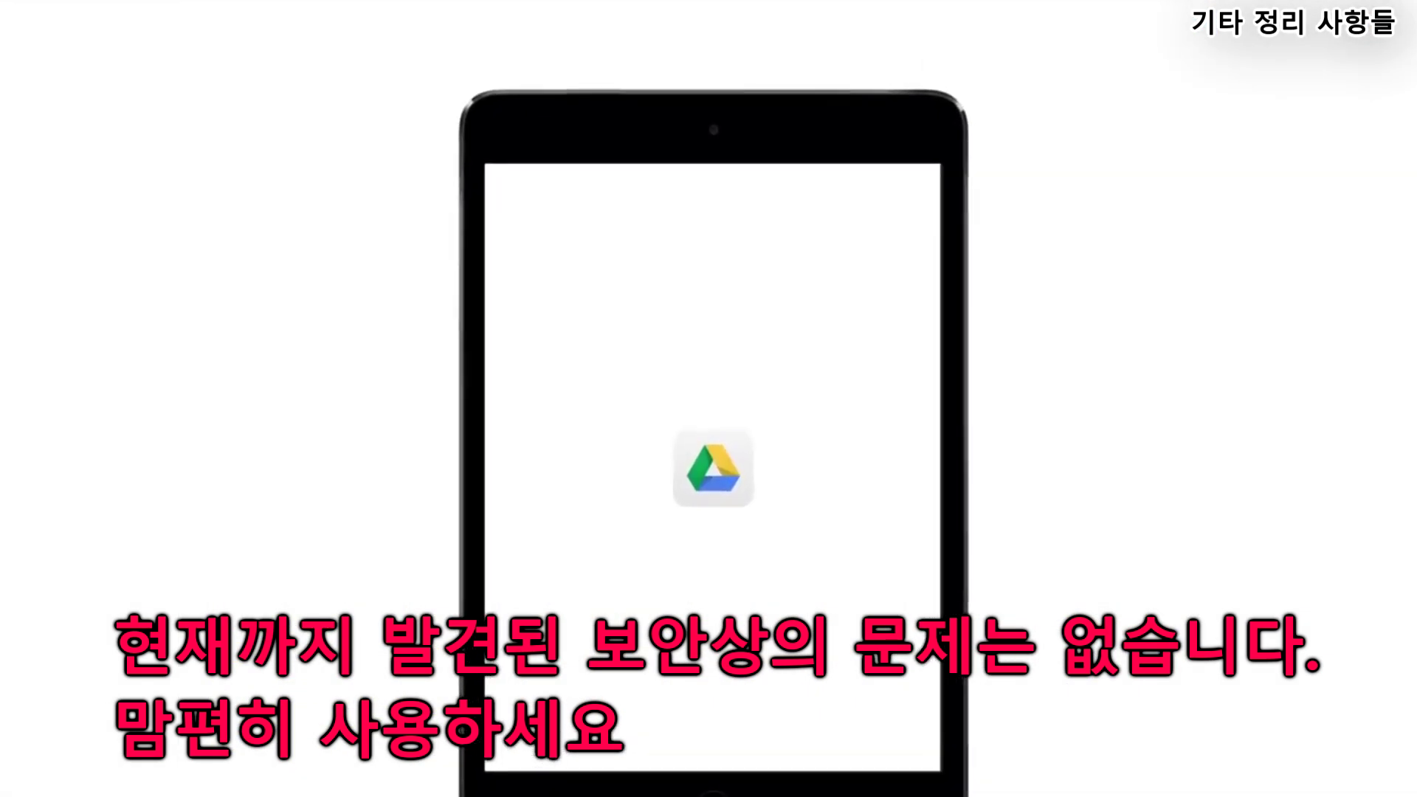